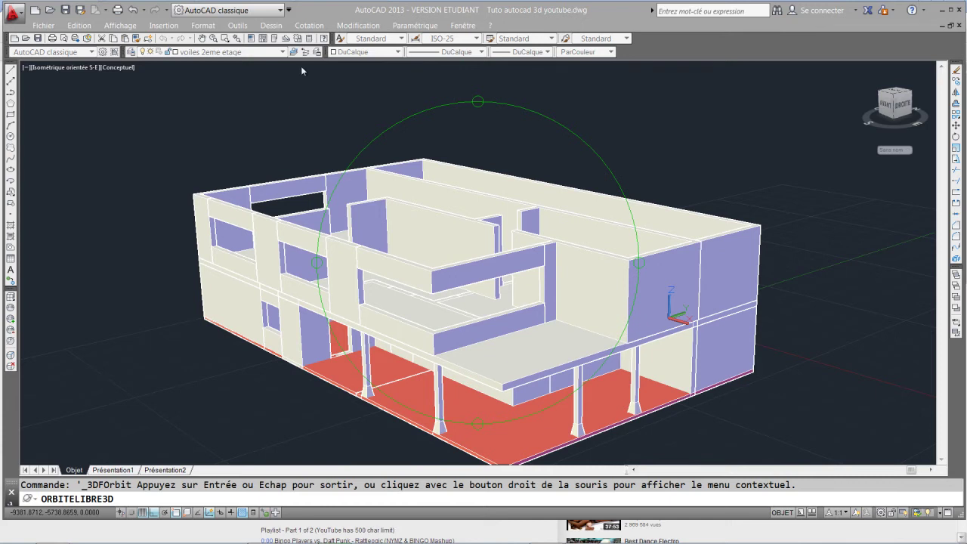
left_click_drag(535, 313, 563, 351)
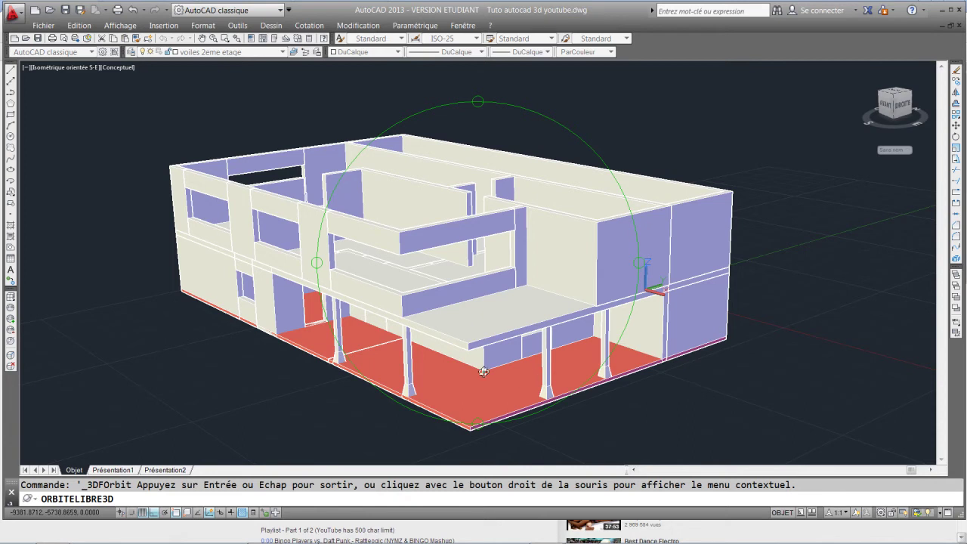
left_click_drag(424, 232, 479, 310)
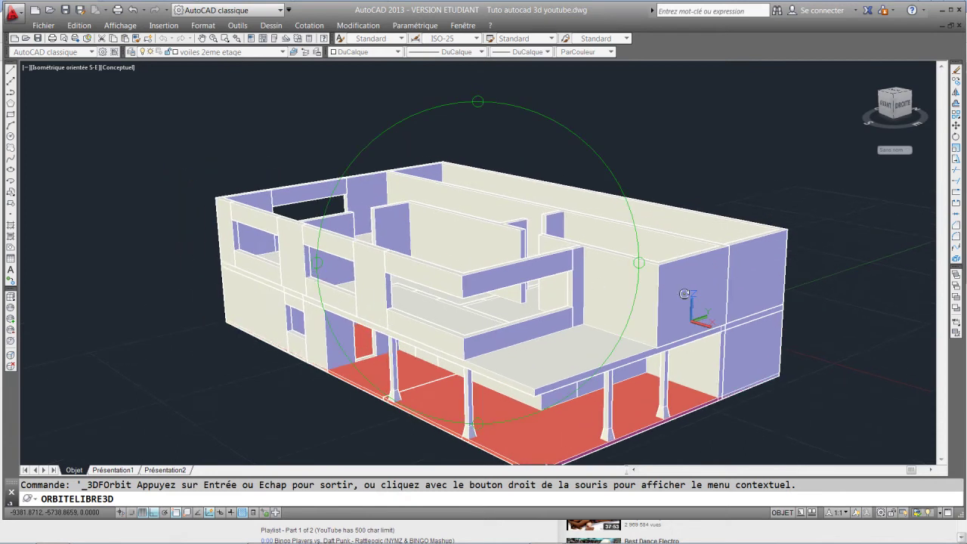
left_click_drag(715, 326, 669, 310)
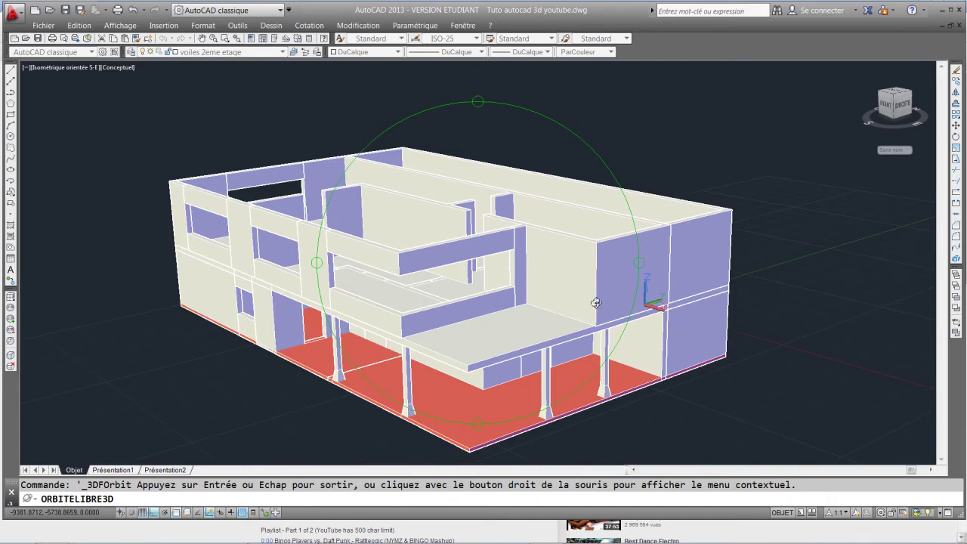
left_click_drag(597, 304, 602, 311)
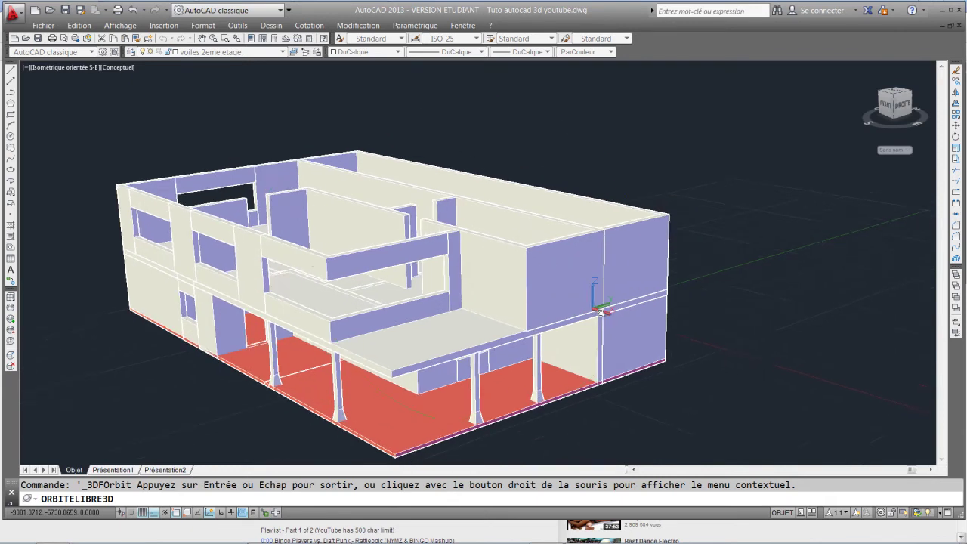
left_click_drag(448, 305, 603, 327)
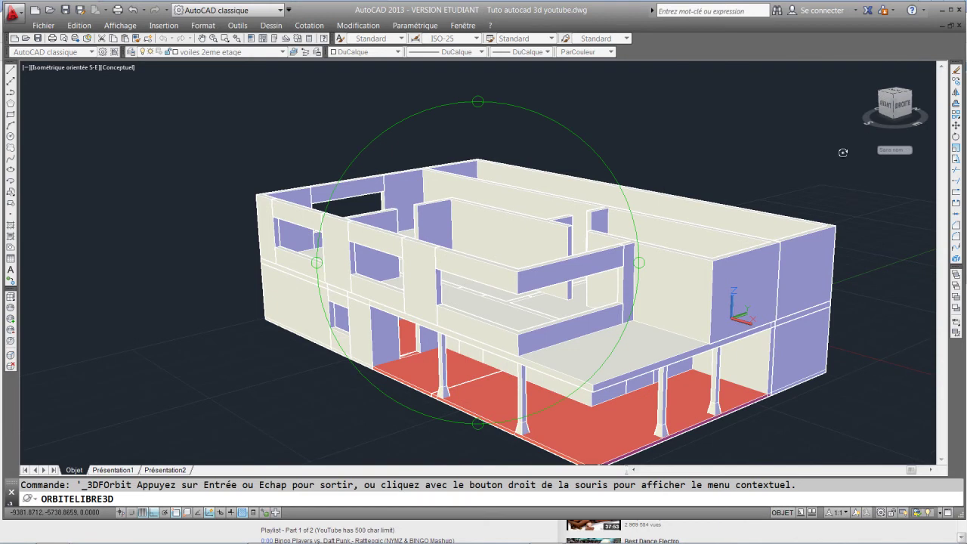
left_click_drag(522, 245, 438, 348)
key("Escape")
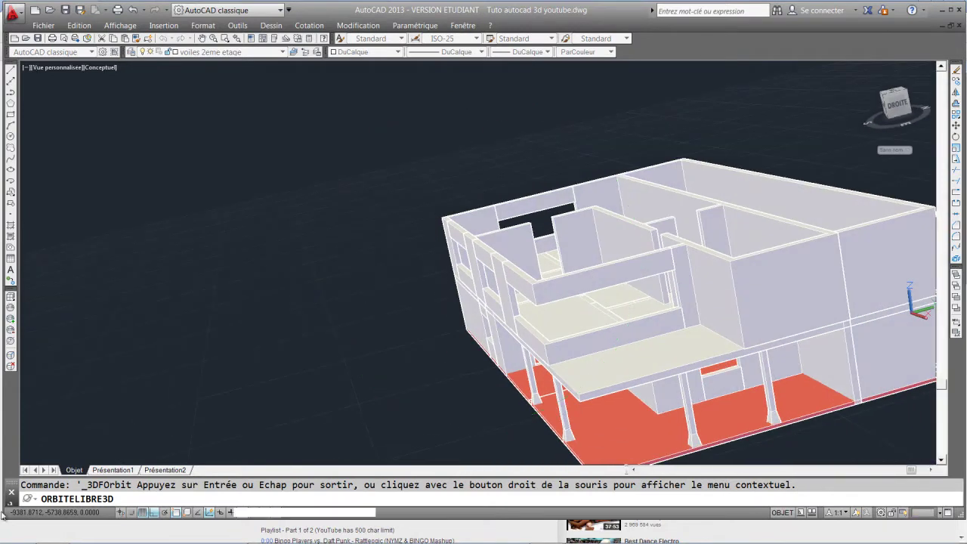
Step: Switch to the browser, look up the reference house image among the open pages, and return to the AutoCAD drawing
left_click(46, 531)
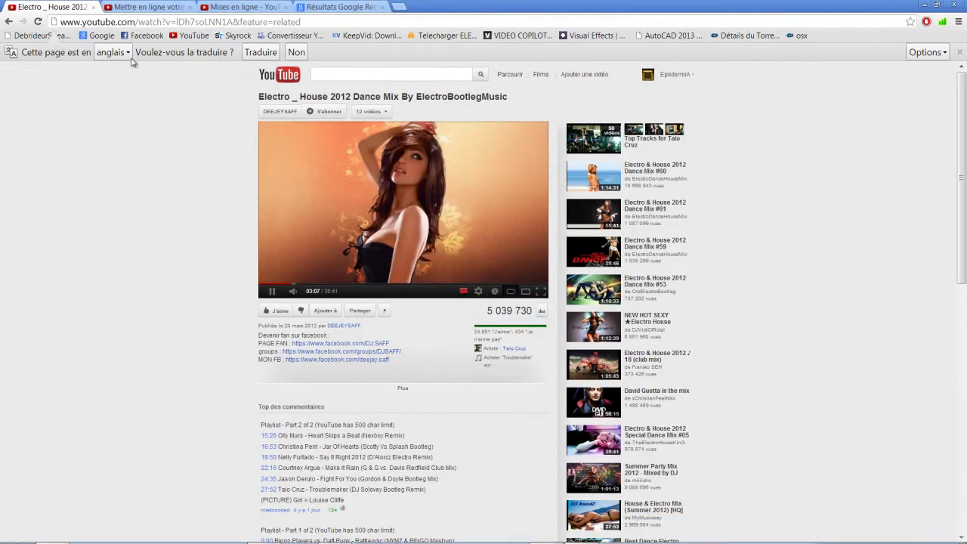
left_click(151, 7)
left_click(227, 6)
left_click(355, 7)
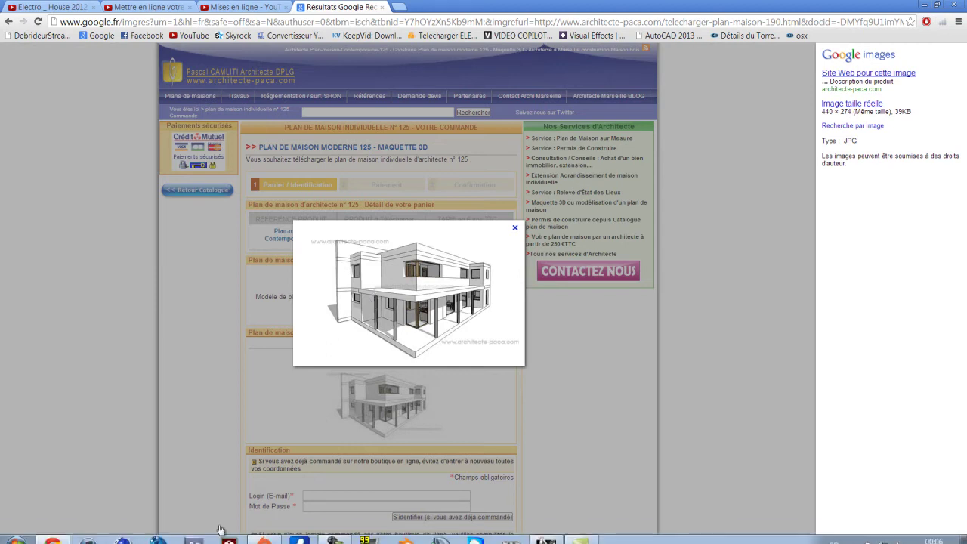
left_click(266, 532)
Step: Draw a 25000 by 200 rectangle in top view, just outside the building's long rear wall and extending past both ends
middle_click_drag(568, 317, 733, 378, "shift")
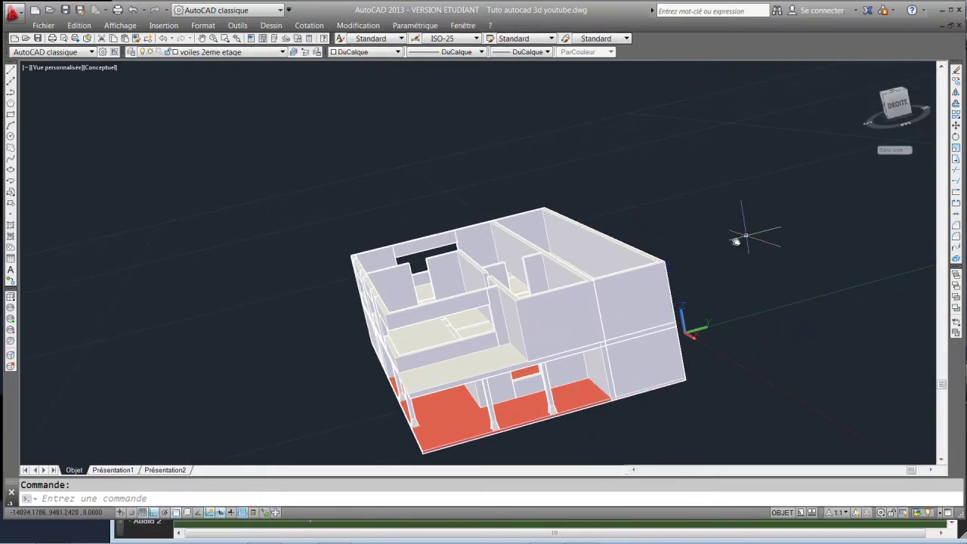
middle_click_drag(771, 372, 543, 309, "shift")
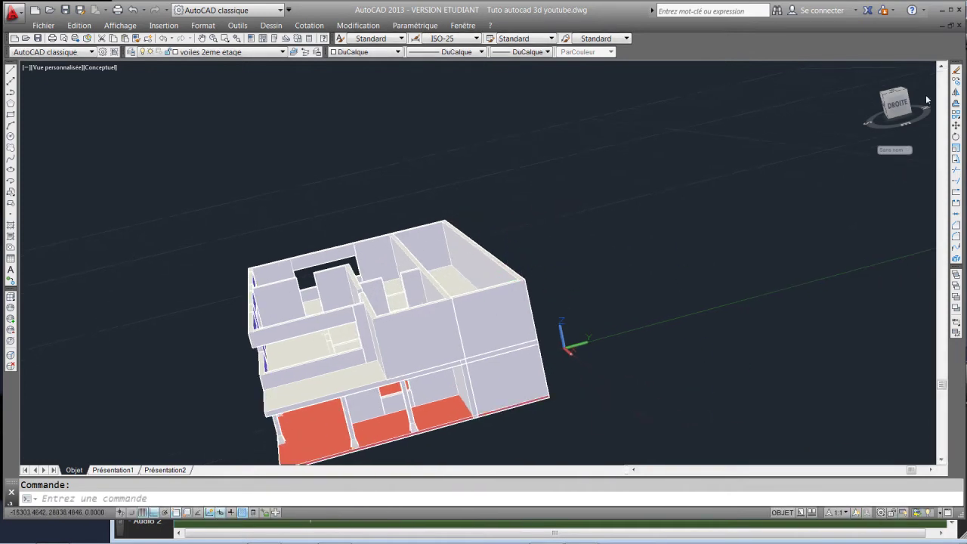
left_click(888, 99)
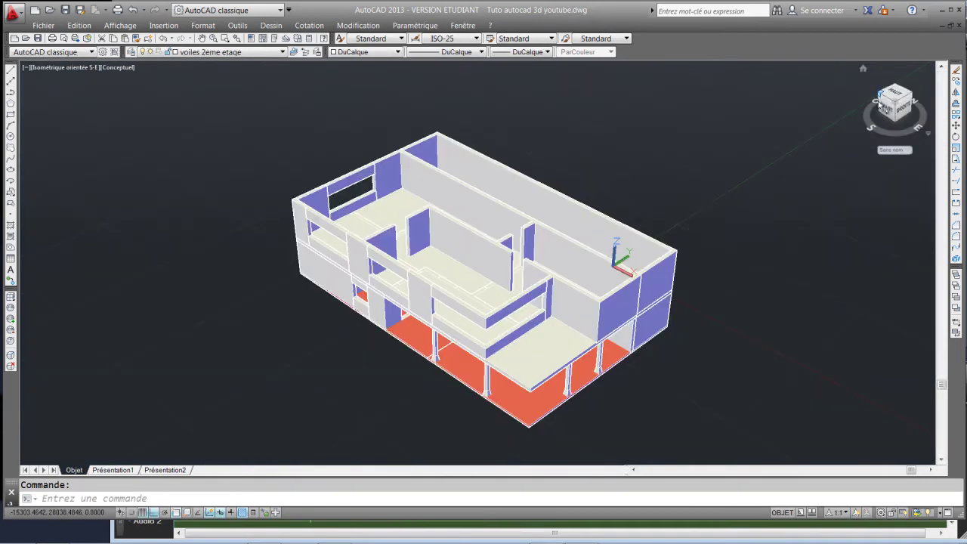
middle_click_drag(682, 227, 570, 278)
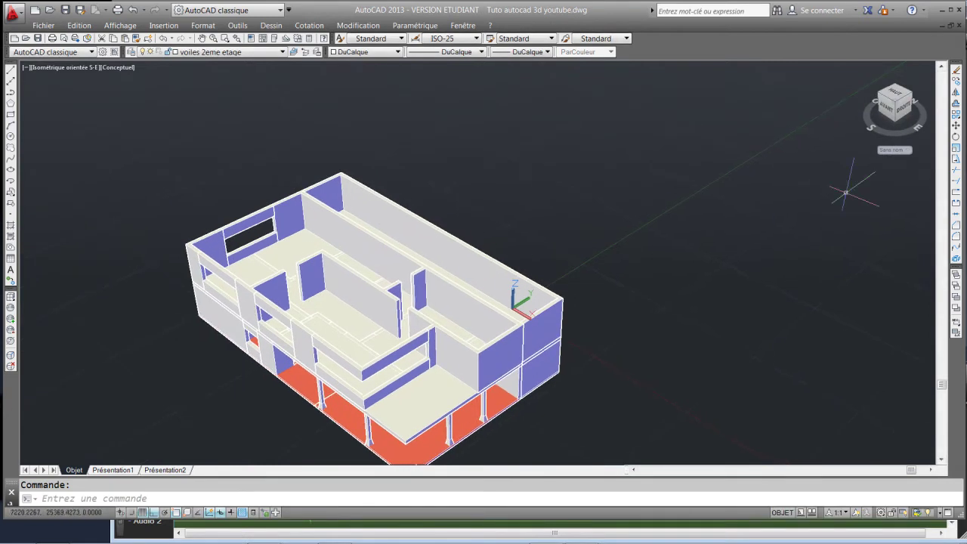
left_click(906, 97)
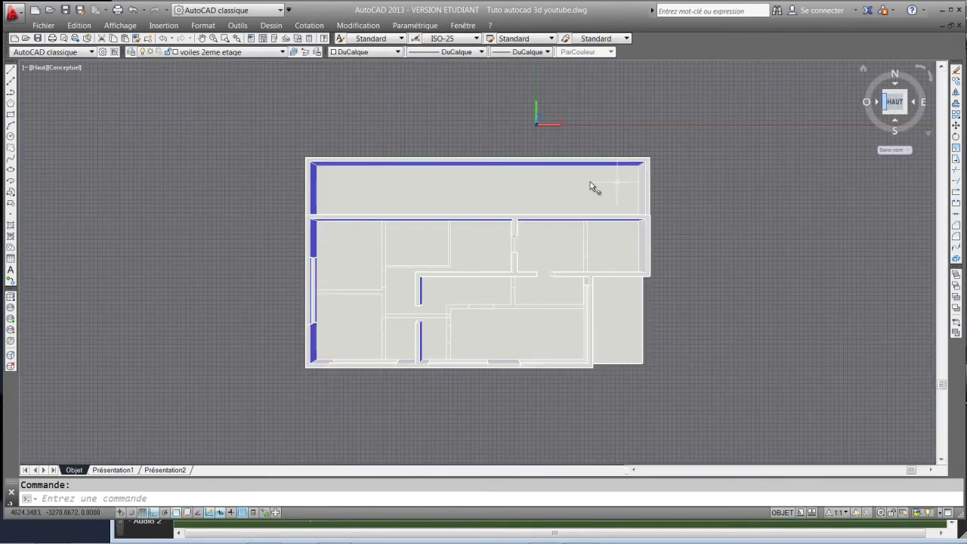
scroll(476, 196, "down", 2)
middle_click_drag(491, 194, 473, 270)
scroll(470, 269, "up", 3)
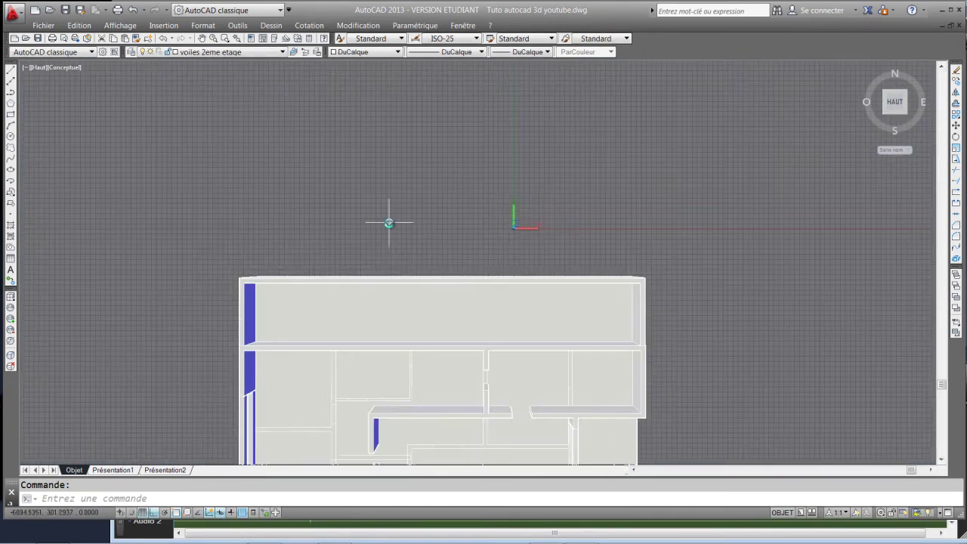
left_click(11, 115)
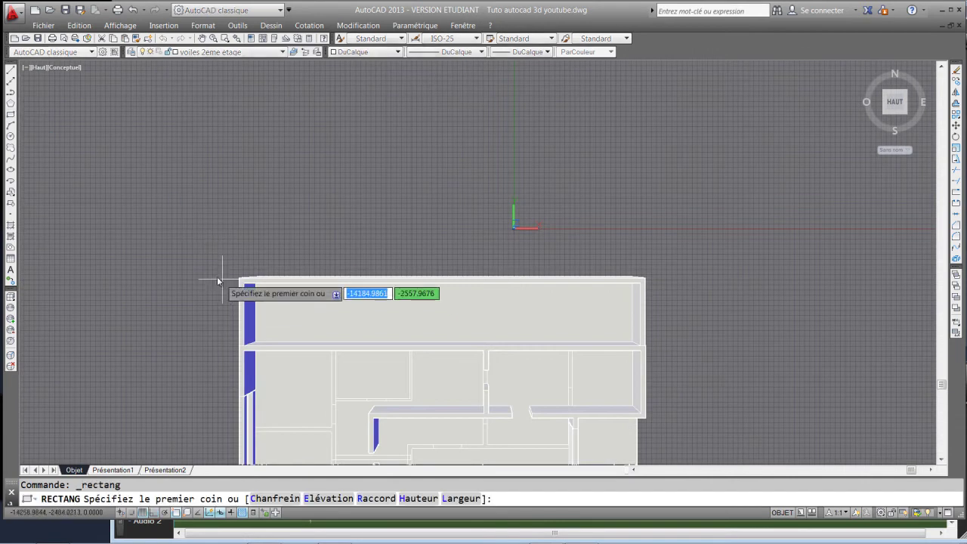
left_click(201, 275)
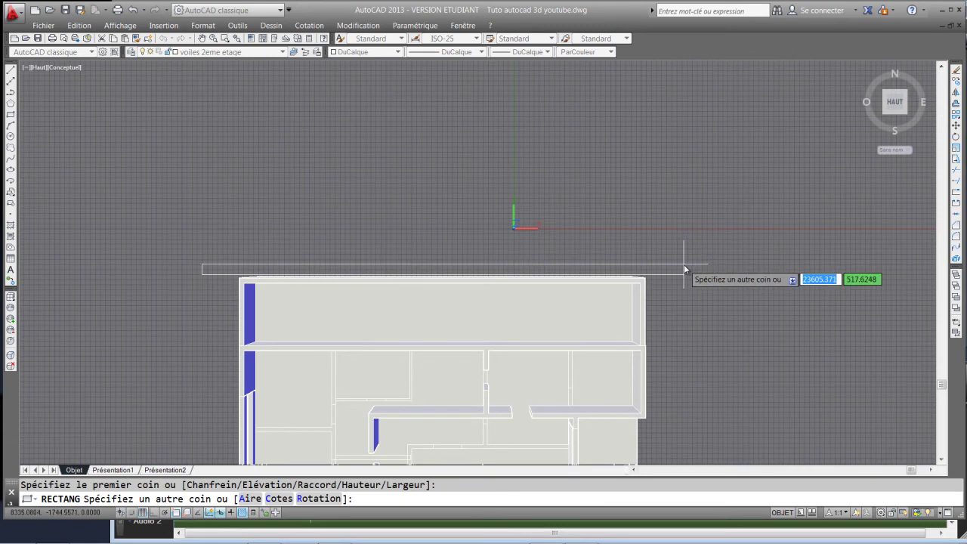
type("25000")
key("Tab")
type("200")
key("Return")
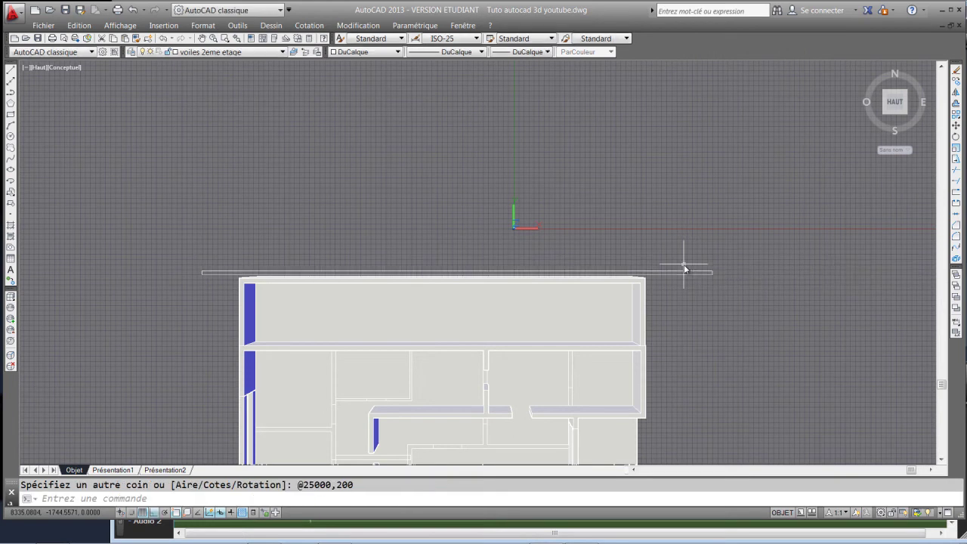
left_click(679, 268)
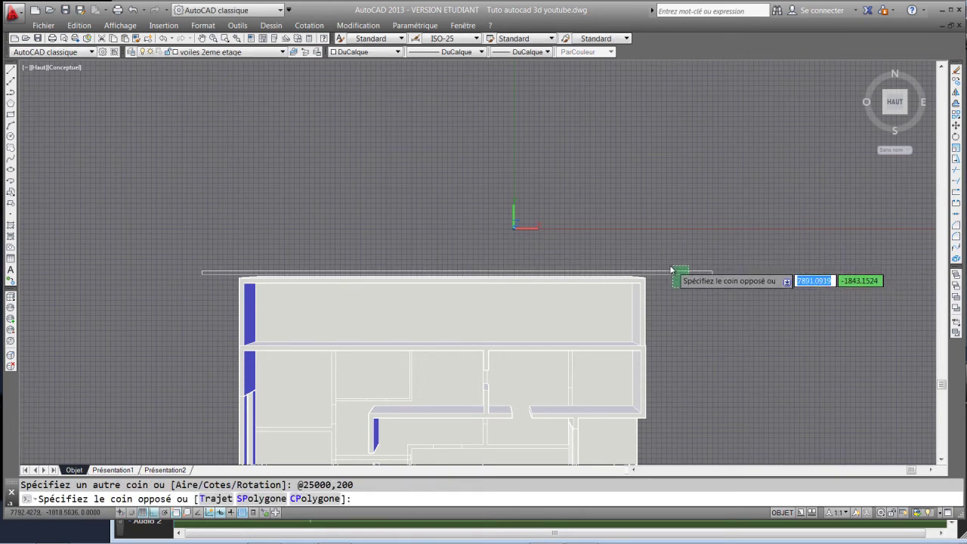
key("Escape")
left_click(677, 264)
left_click(677, 278)
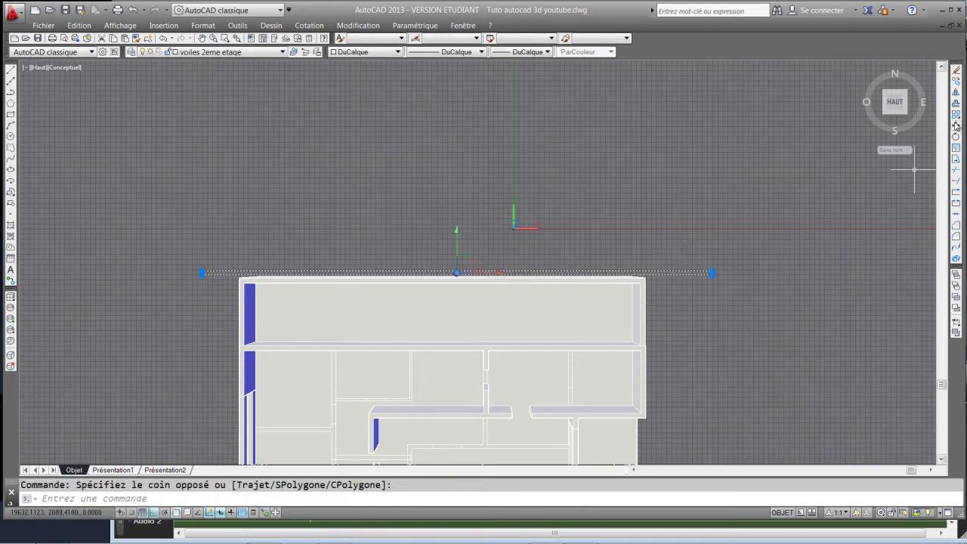
scroll(476, 276, "up", 3)
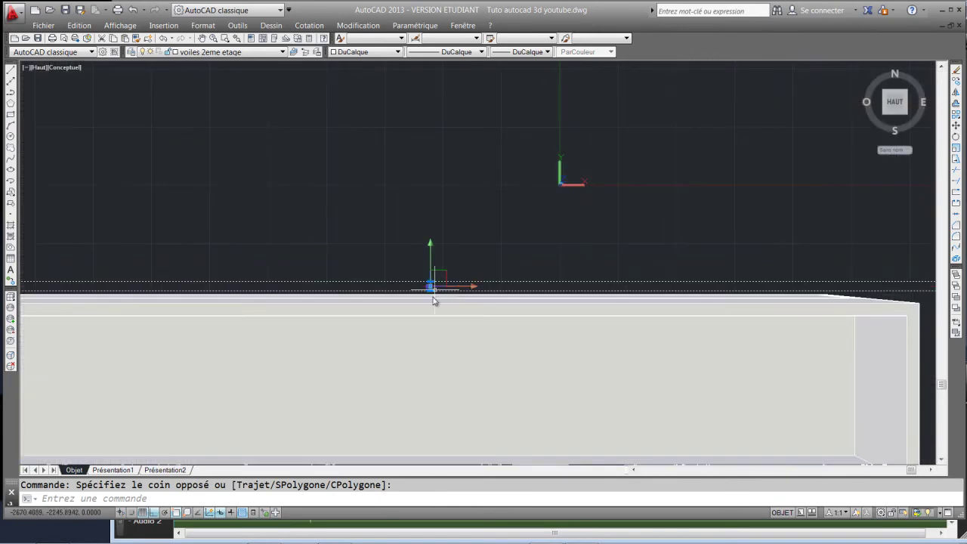
key("Escape")
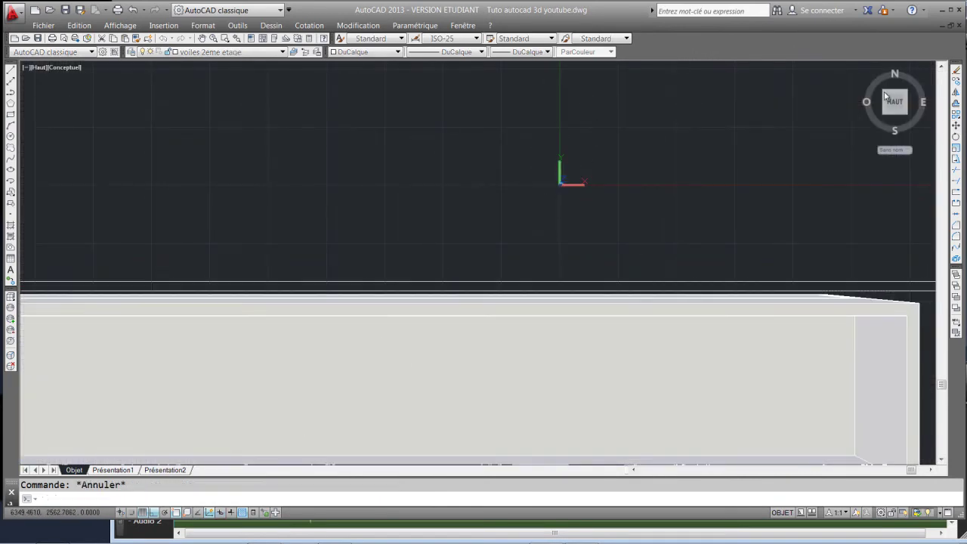
Step: Move the long thin rectangle by its long side's midpoint onto the midpoint of the rear wall's base edge
left_click(886, 94)
scroll(472, 325, "up", 3)
scroll(477, 279, "up", 1)
left_click(413, 296)
scroll(432, 307, "up", 3)
middle_click_drag(446, 312, 771, 204)
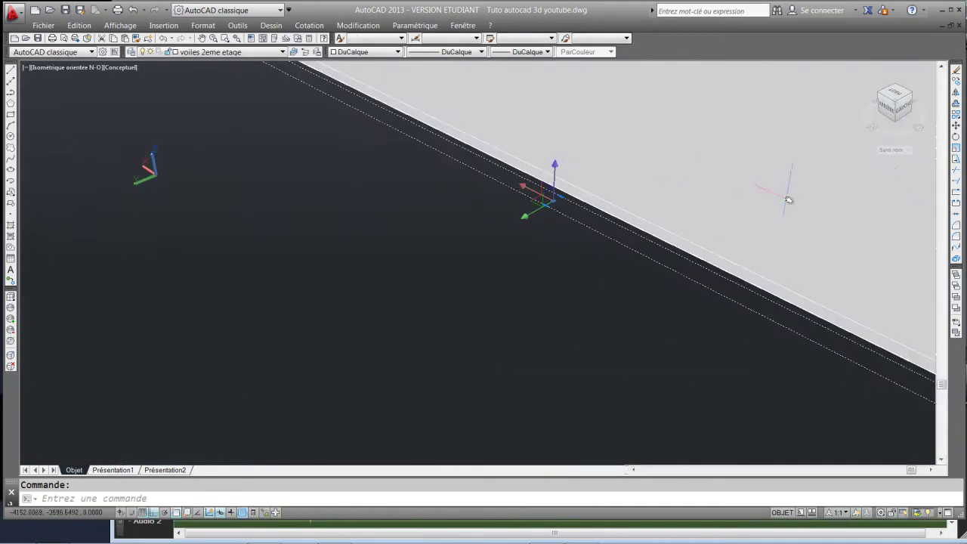
left_click(956, 125)
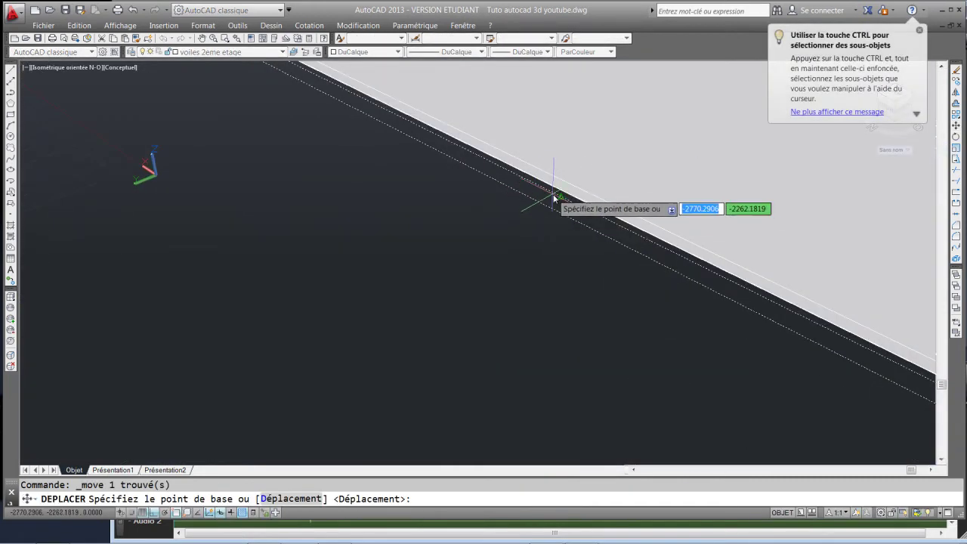
left_click(559, 198)
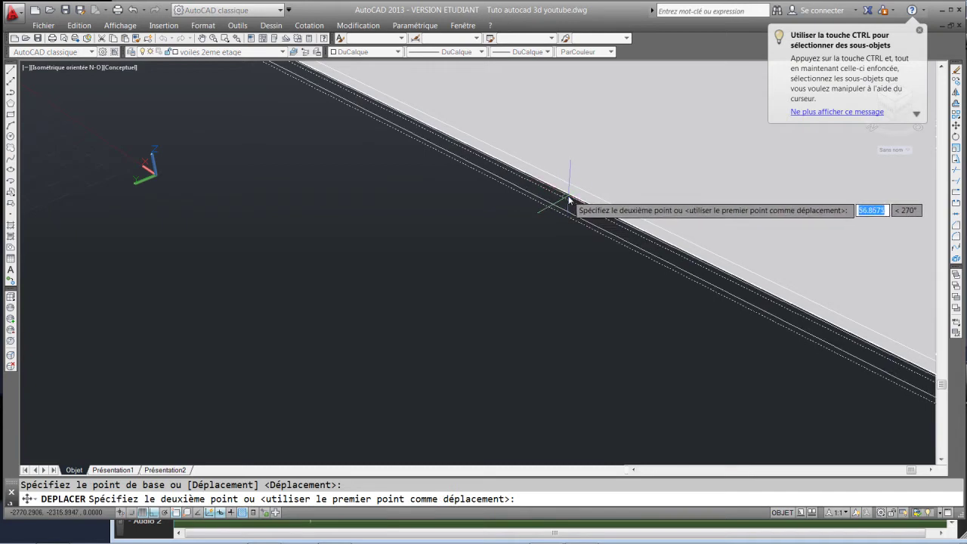
scroll(572, 201, "down", 2)
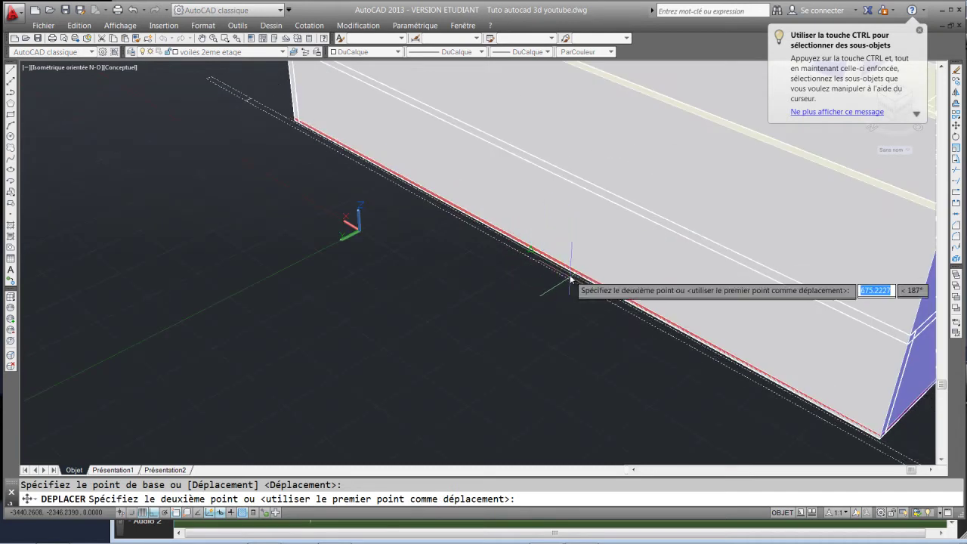
left_click(535, 253)
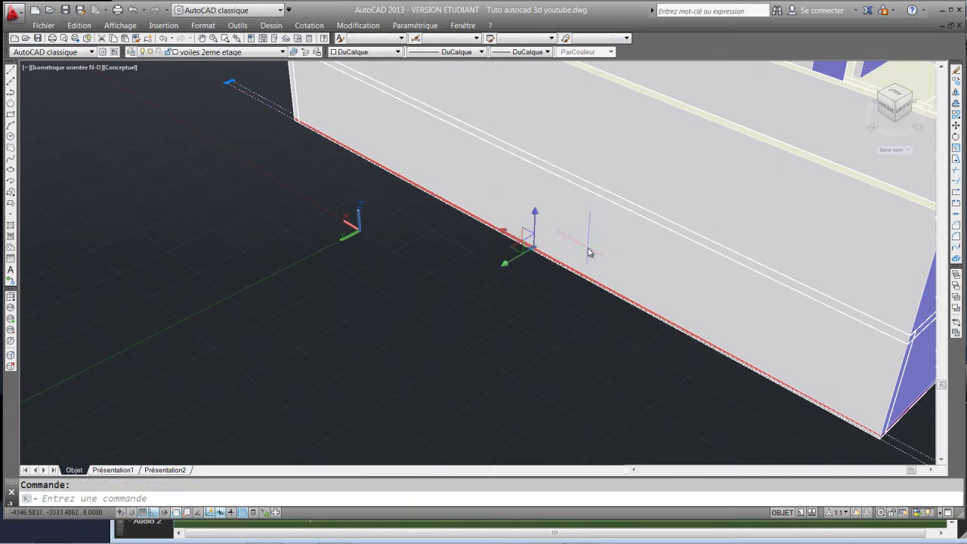
Step: Move the long rectangle 200 outward from the rear wall, from its inner to its outer midpoint
scroll(604, 238, "up", 5)
scroll(510, 270, "down", 3)
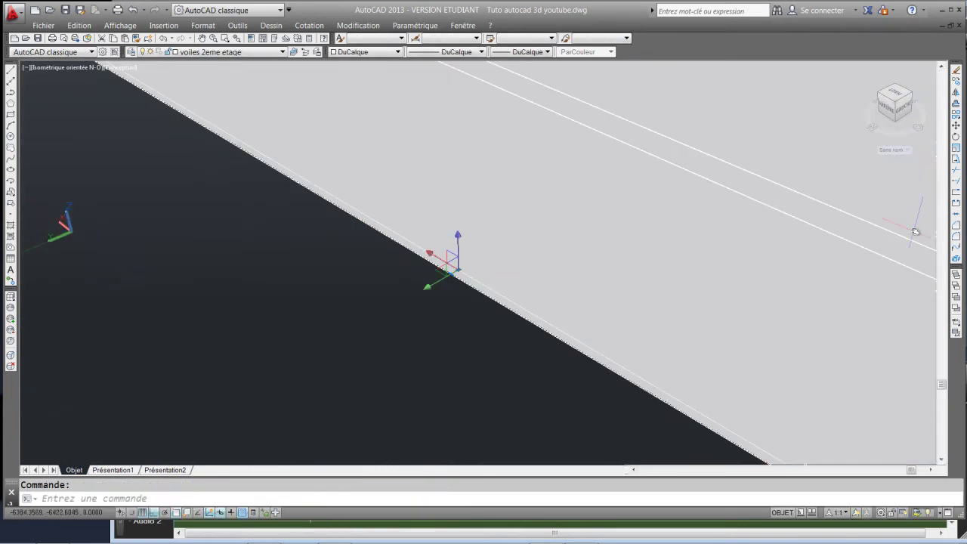
left_click(956, 127)
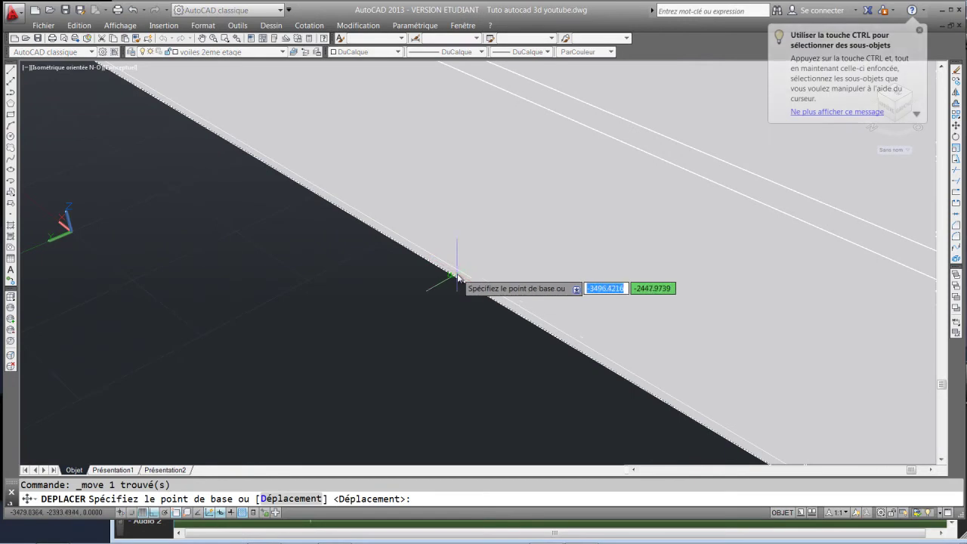
left_click(462, 270)
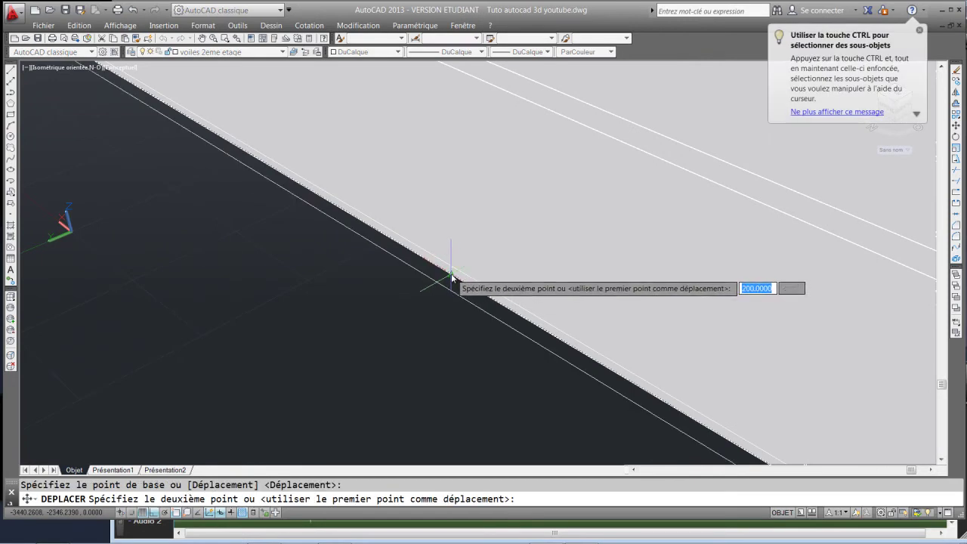
left_click(464, 330)
scroll(464, 330, "down", 4)
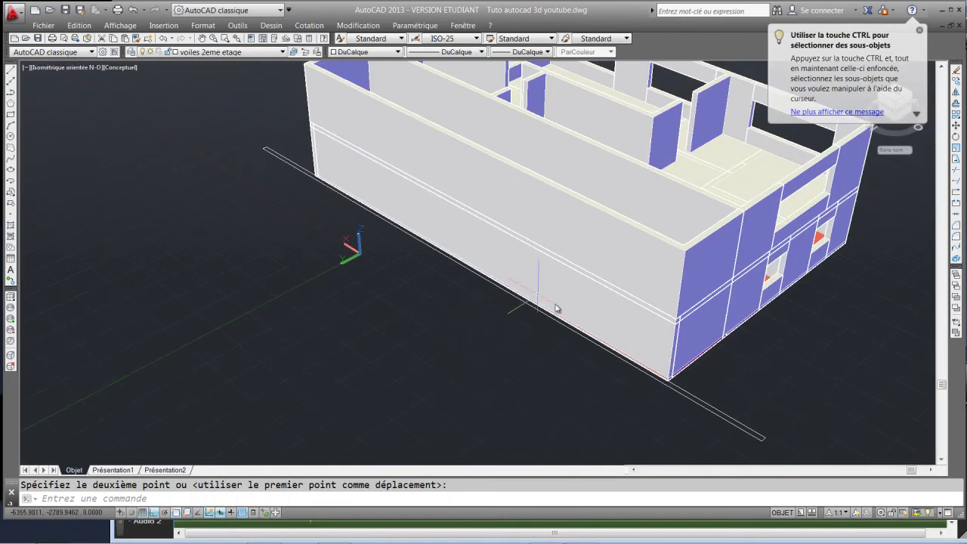
Step: Compare with the reference house image in the browser and undo the rectangle's last move in the AutoCAD drawing
left_click(53, 535)
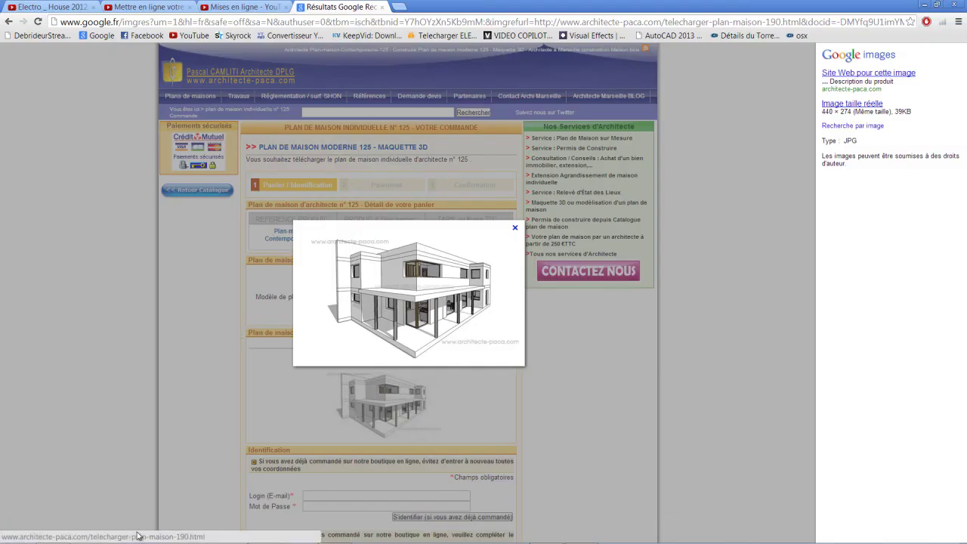
left_click(52, 536)
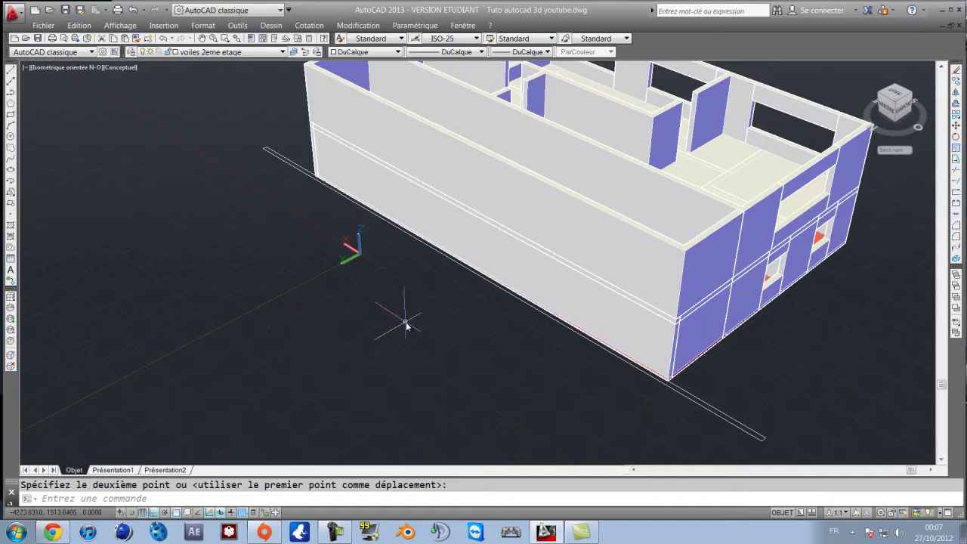
left_click(696, 397)
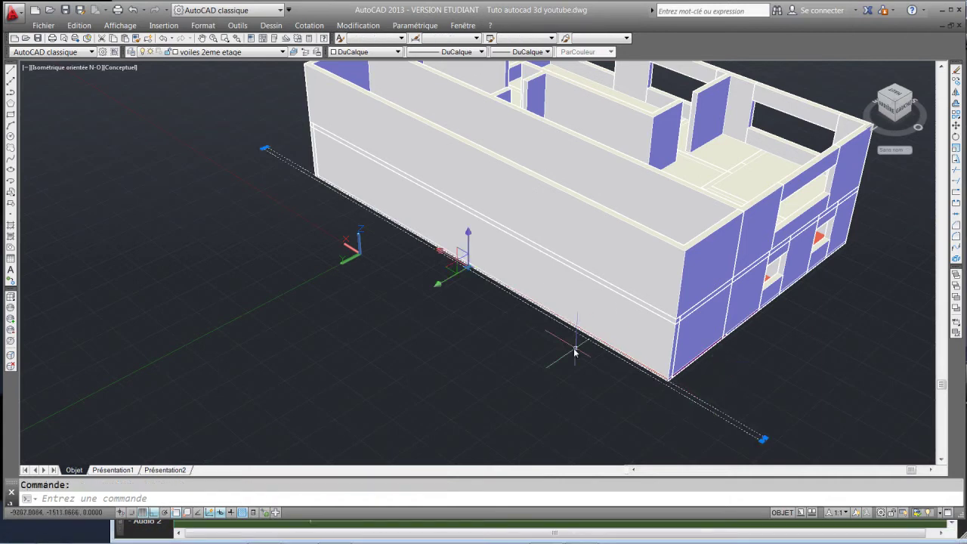
scroll(479, 309, "up", 5)
key("ctrl+z")
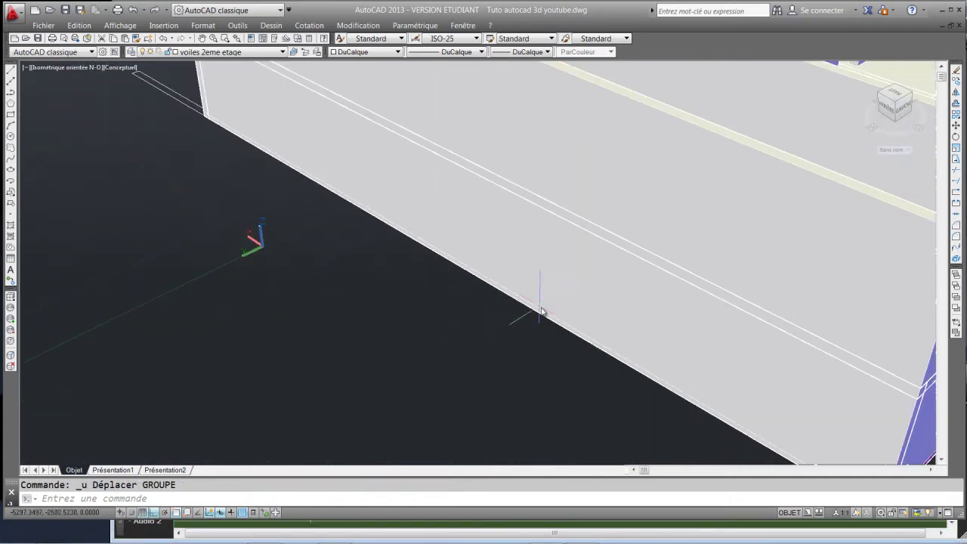
scroll(539, 310, "down", 6)
scroll(416, 338, "up", 1)
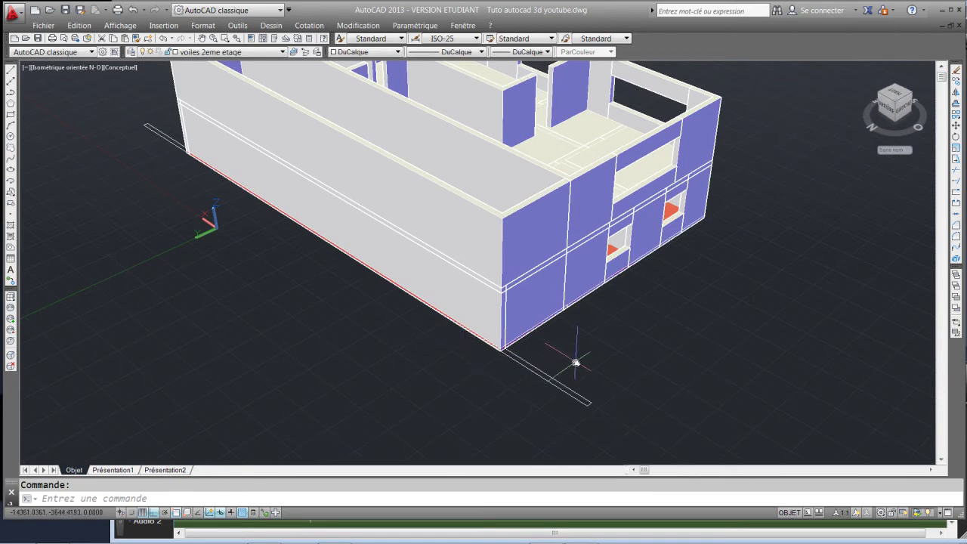
Step: Shorten the long thin rectangle at the end beside the windowed gable wall by stretching both end corners toward the building
left_click(581, 369)
left_click(518, 401)
scroll(551, 385, "down", 2)
middle_click_drag(538, 361, 514, 281)
scroll(581, 390, "up", 2)
mouse_move(573, 352)
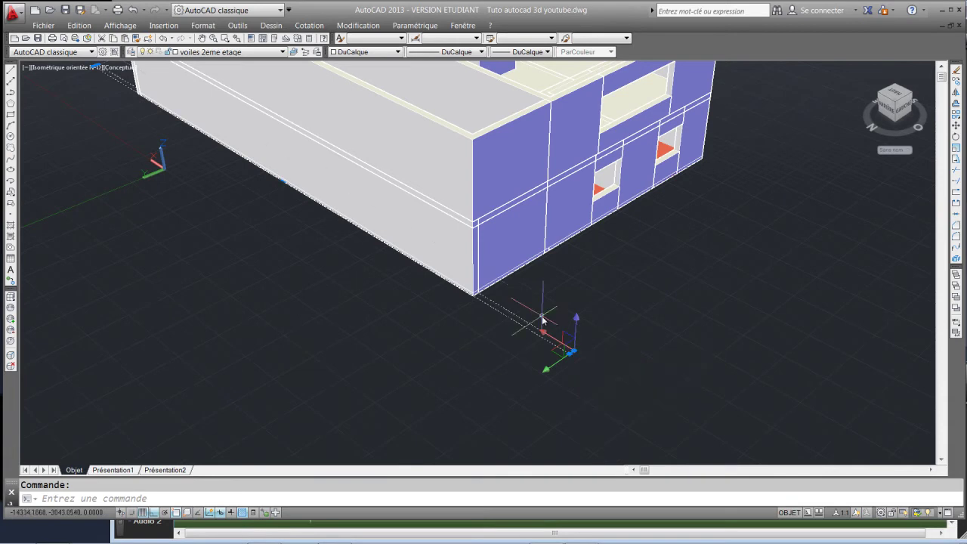
left_click(574, 352)
scroll(538, 327, "up", 3)
middle_click_drag(535, 326, 479, 308)
key("Escape")
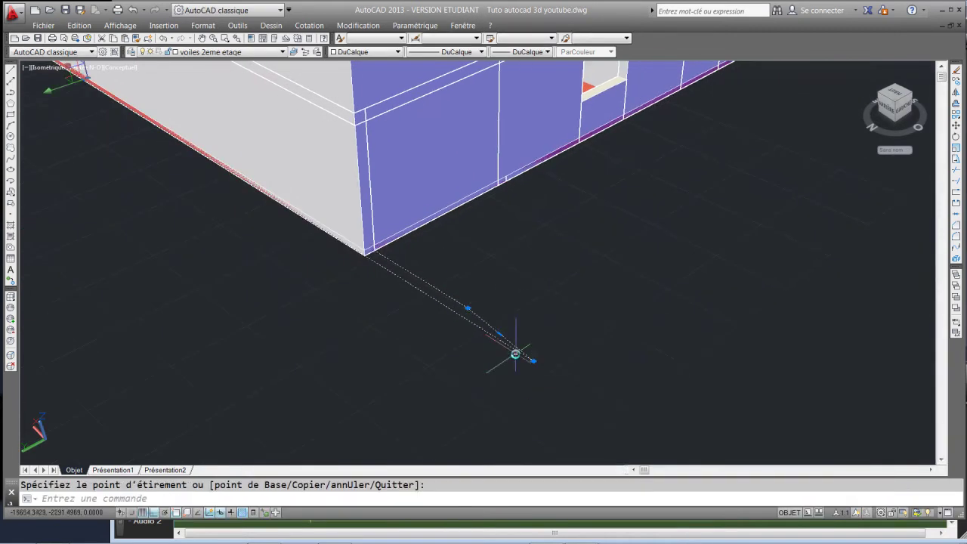
left_click(532, 361)
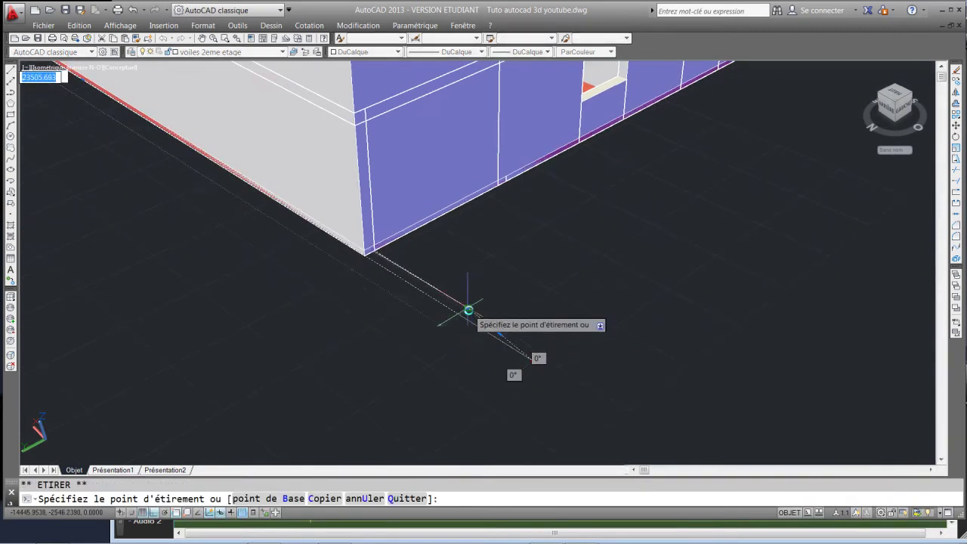
left_click(462, 312)
Step: Try to shorten the rectangle's opposite end by stretching its corners toward the building
scroll(471, 352, "down", 3)
scroll(470, 351, "down", 1)
middle_click_drag(469, 350, 490, 375)
scroll(462, 333, "up", 2)
middle_click_drag(401, 328, 454, 393)
scroll(391, 317, "up", 2)
scroll(392, 317, "up", 2)
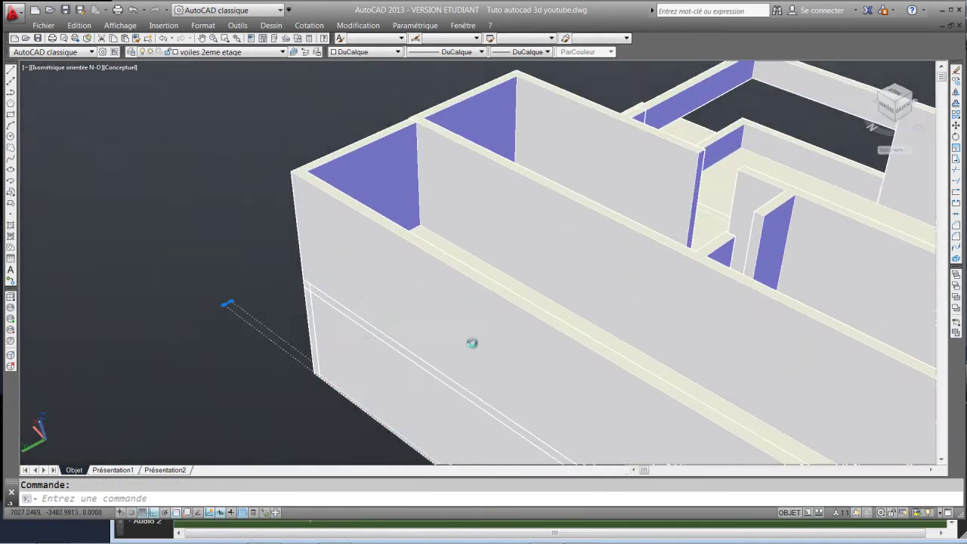
middle_click_drag(441, 343, 529, 364)
scroll(373, 333, "up", 1)
left_click(317, 324)
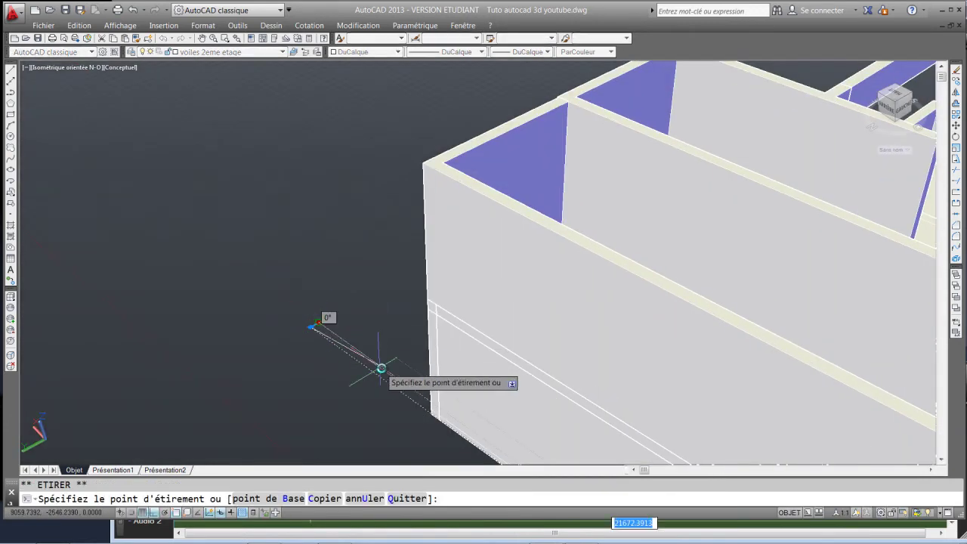
left_click(359, 362)
left_click(321, 322)
key("Escape")
left_click(318, 323)
left_click(373, 365)
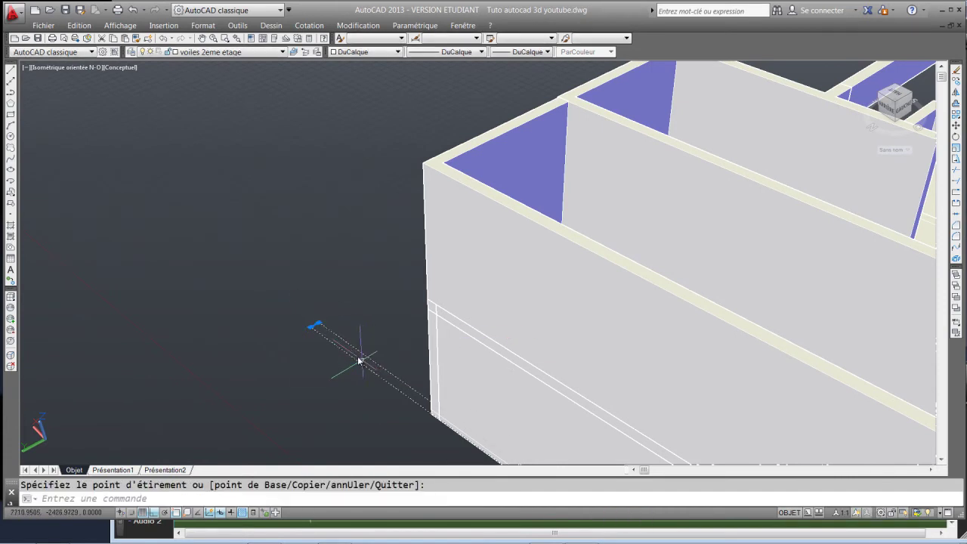
left_click(317, 324)
key("Escape")
Step: Draw three connected guide lines from the rectangle's outer end corner: outward, parallel to its length toward the building, and back across the rectangle
scroll(365, 356, "up", 5)
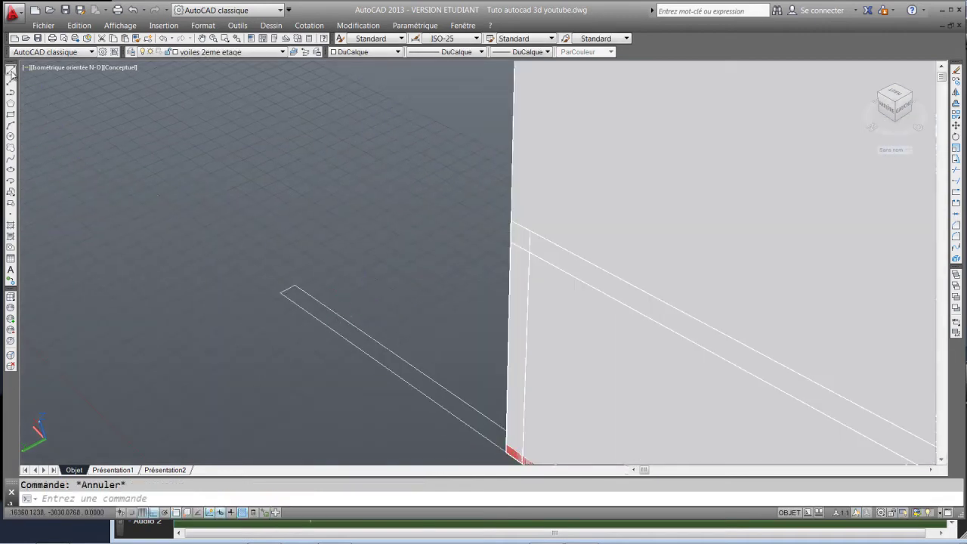
left_click(10, 69)
left_click(281, 292)
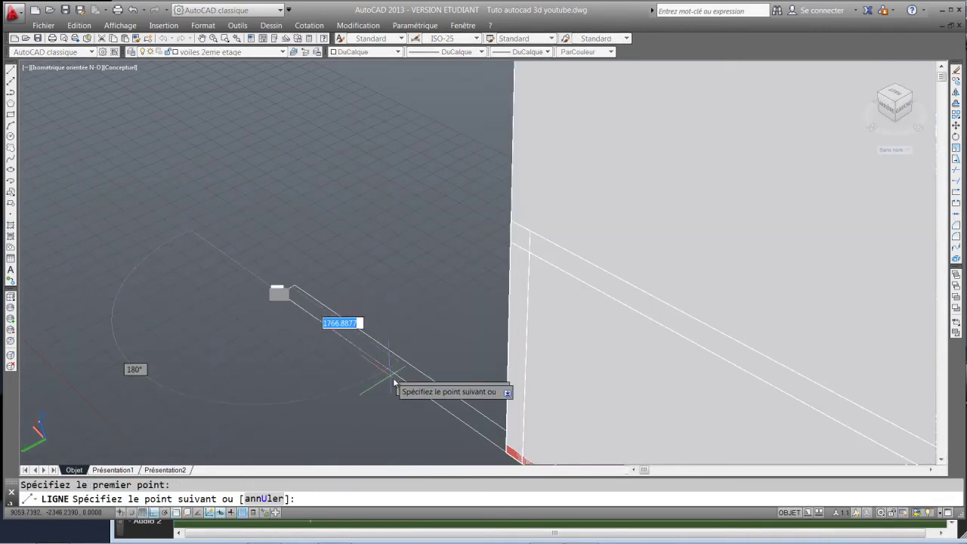
left_click(206, 331)
left_click(449, 352)
key("Escape")
Step: Stretch the rectangle's two end corners back to the crossing guide line and delete the three guide lines
left_click(293, 306)
left_click(295, 309)
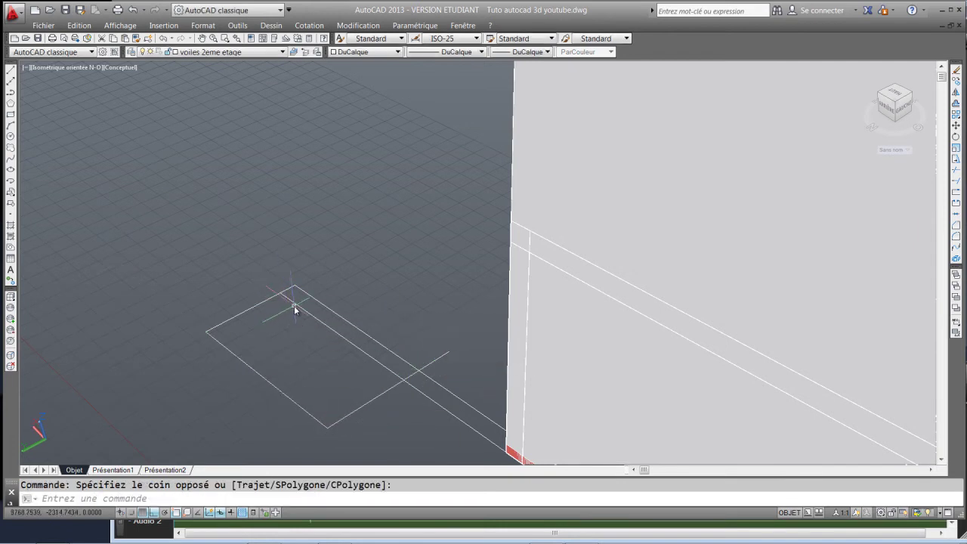
left_click(280, 293)
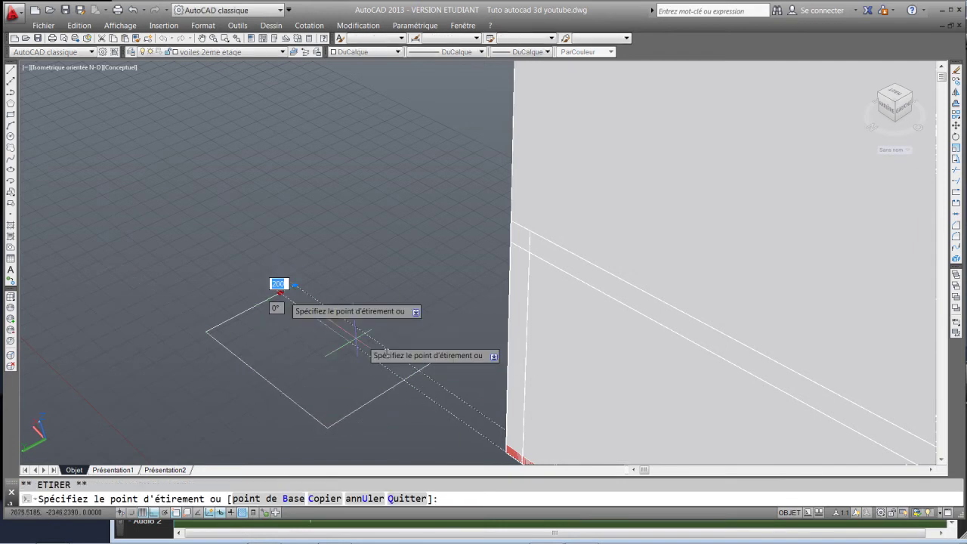
left_click(408, 386)
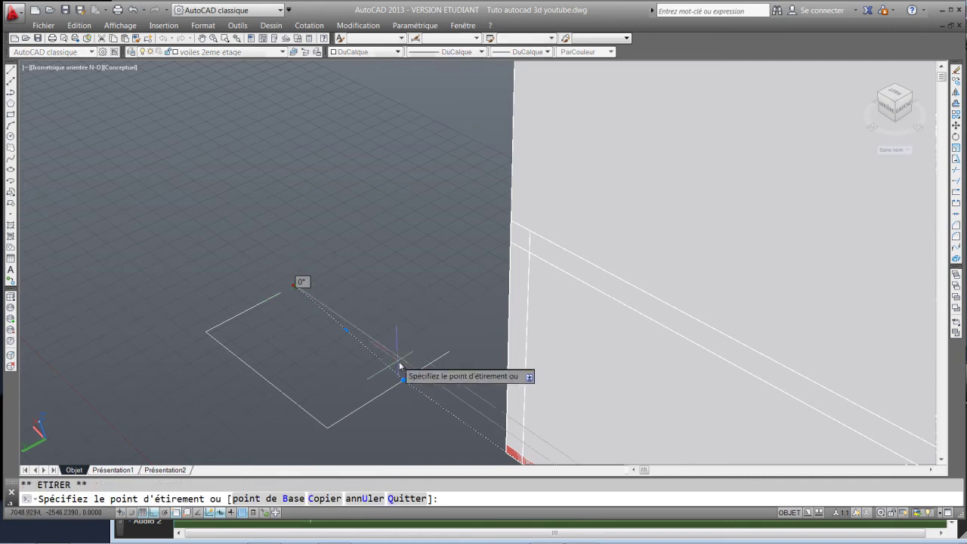
left_click(211, 330)
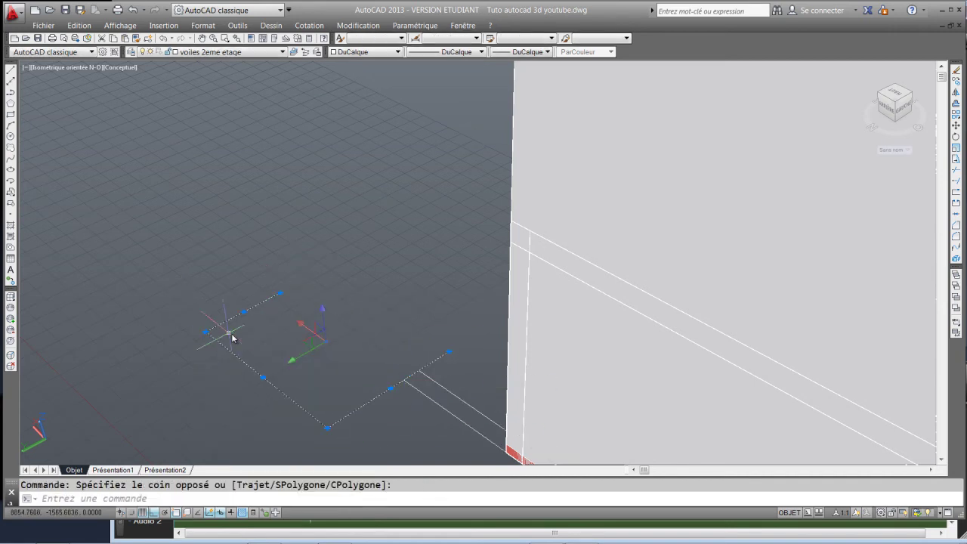
key("Delete")
Step: Extrude the long thin rectangle upward into a solid wall rising above the top of the building's rear wall
scroll(345, 388, "down", 6)
left_click(487, 417)
left_click(316, 144)
left_click(300, 27)
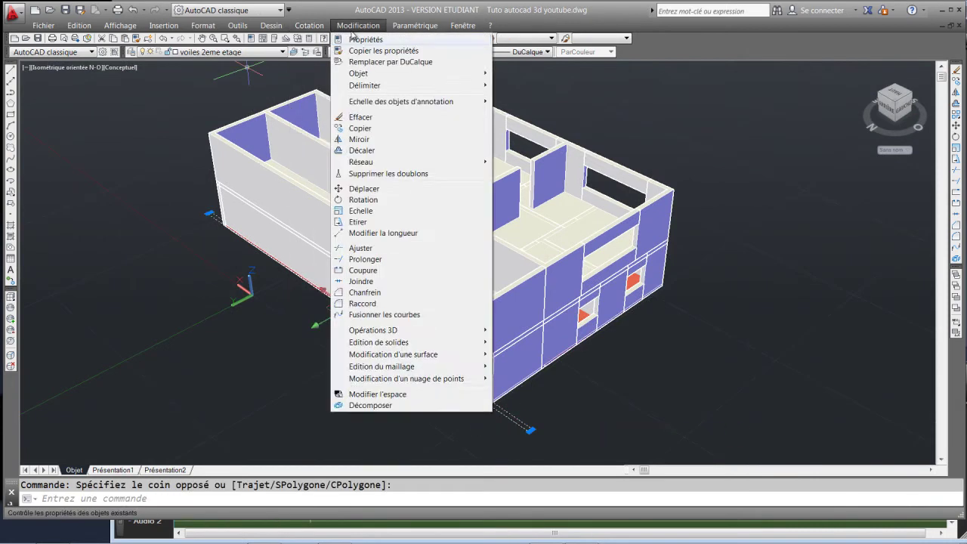
mouse_move(271, 25)
mouse_move(294, 39)
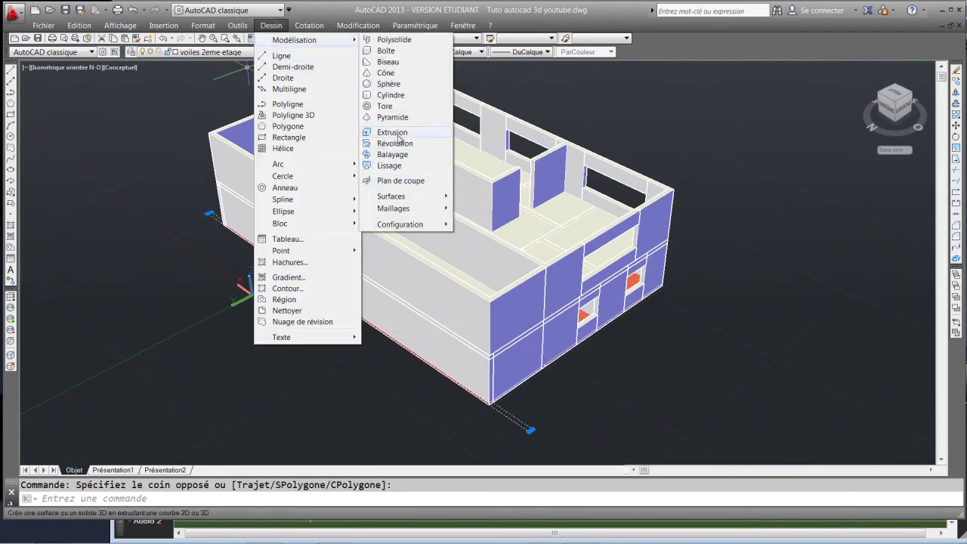
left_click(399, 135)
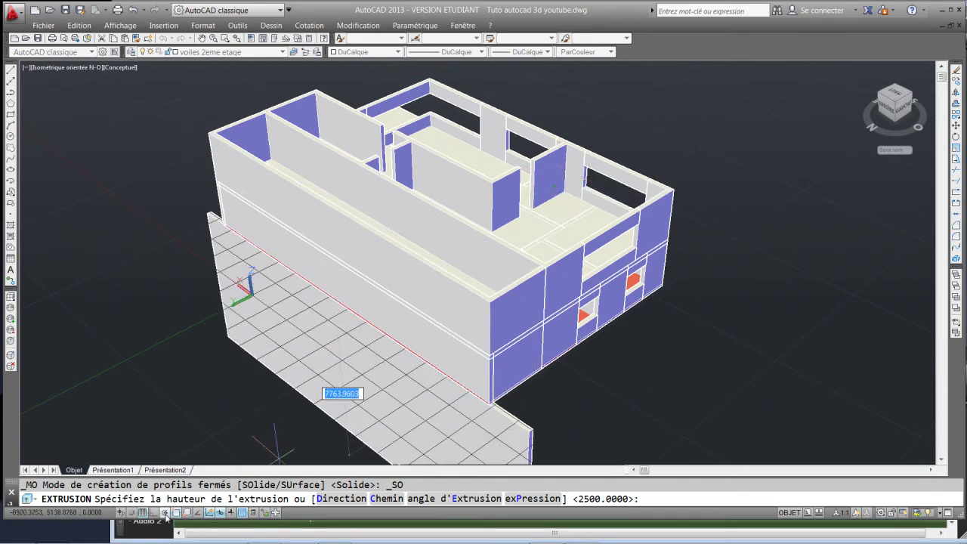
left_click(571, 191)
key("Escape")
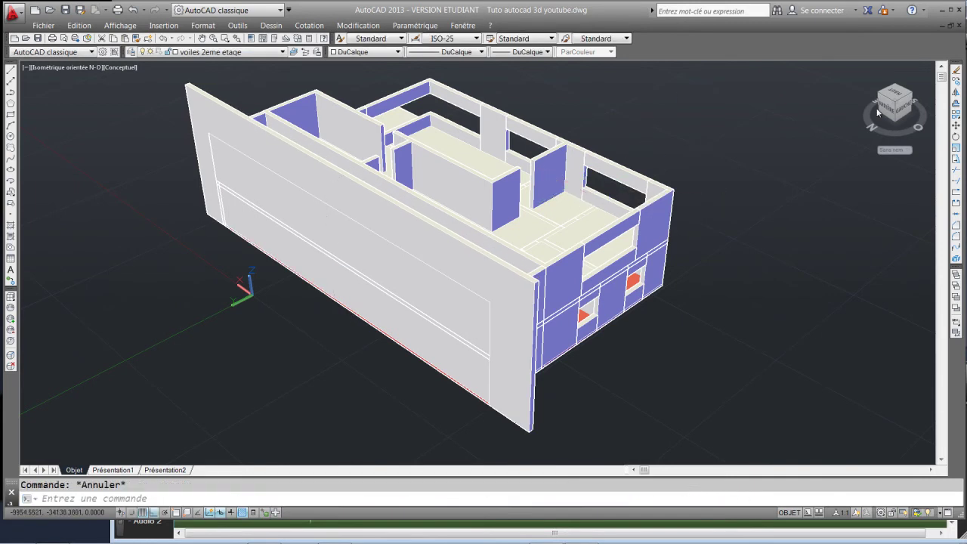
Step: Examine the new rear wall against the house from the different isometric corners and a low corner view
left_click(881, 97)
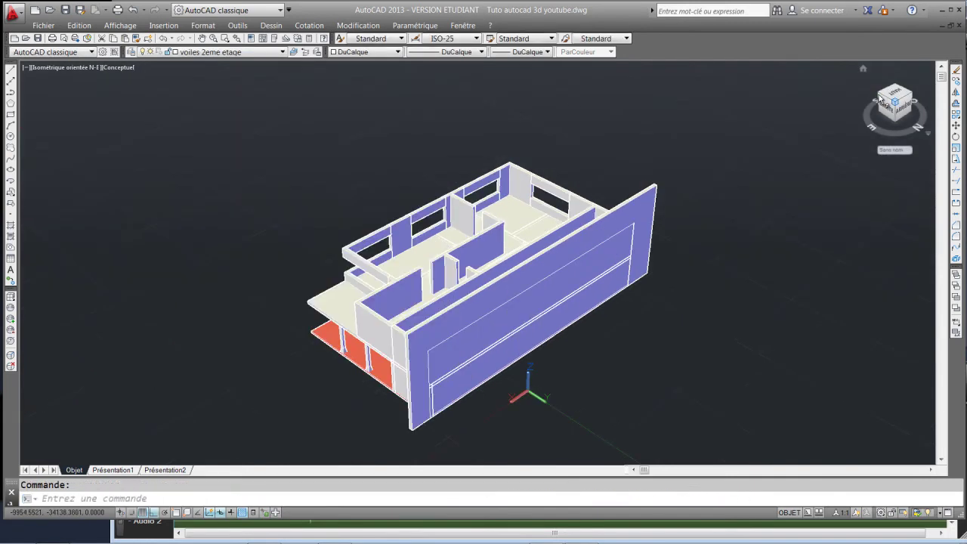
left_click(883, 98)
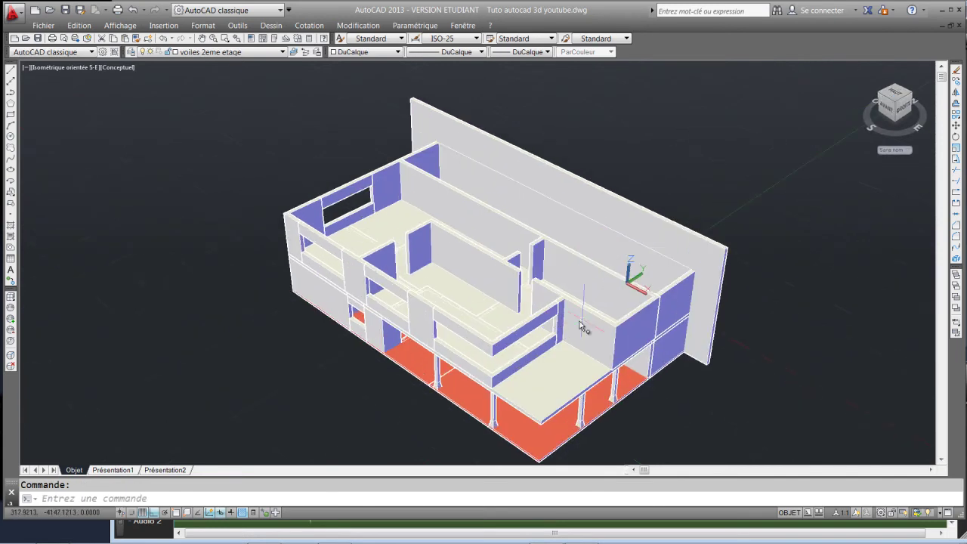
middle_click_drag(506, 251, 495, 188)
scroll(498, 255, "up", 2)
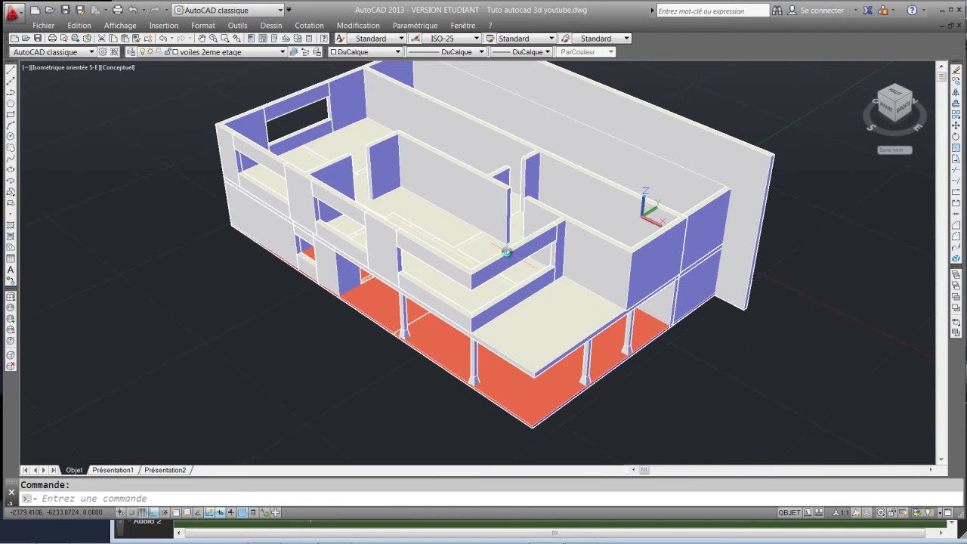
scroll(593, 242, "up", 1)
middle_click_drag(646, 263, 619, 265)
middle_click_drag(554, 304, 627, 325)
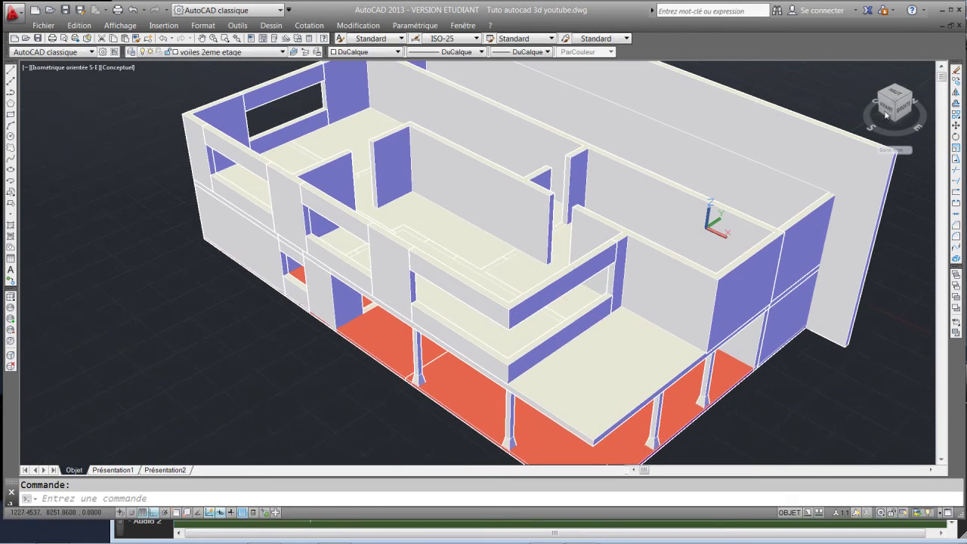
left_click(881, 112)
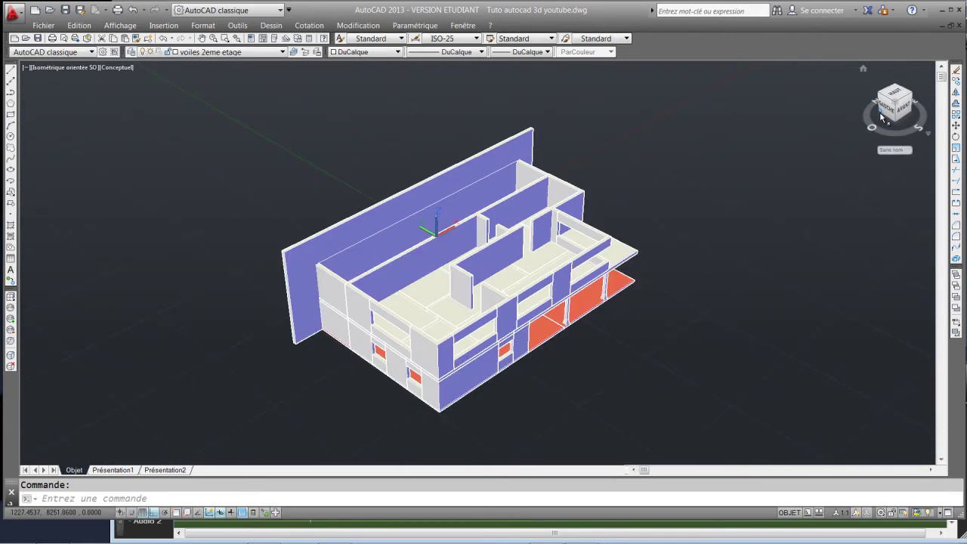
left_click(893, 119)
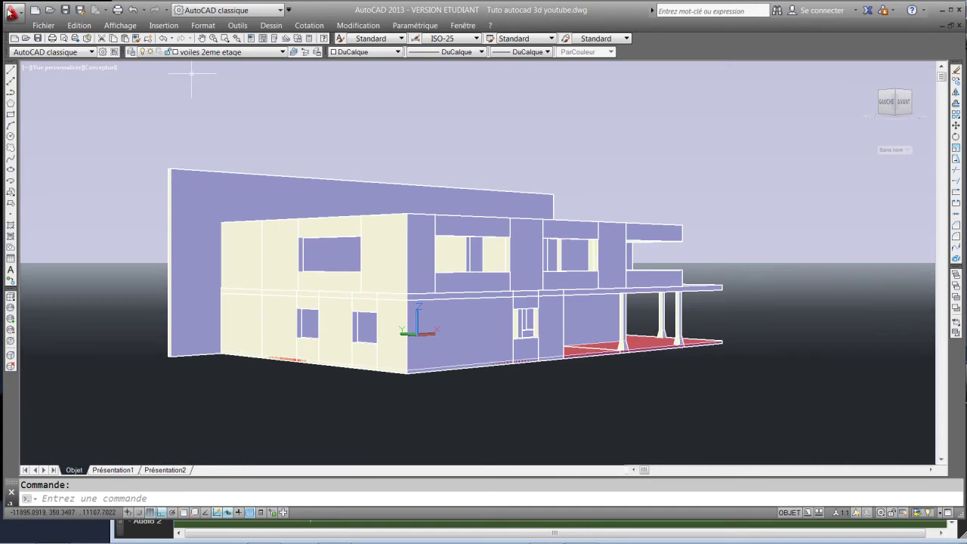
Step: Inspect the house and its tall rear wall with the free orbit, from the front at ground level and from above
left_click(120, 25)
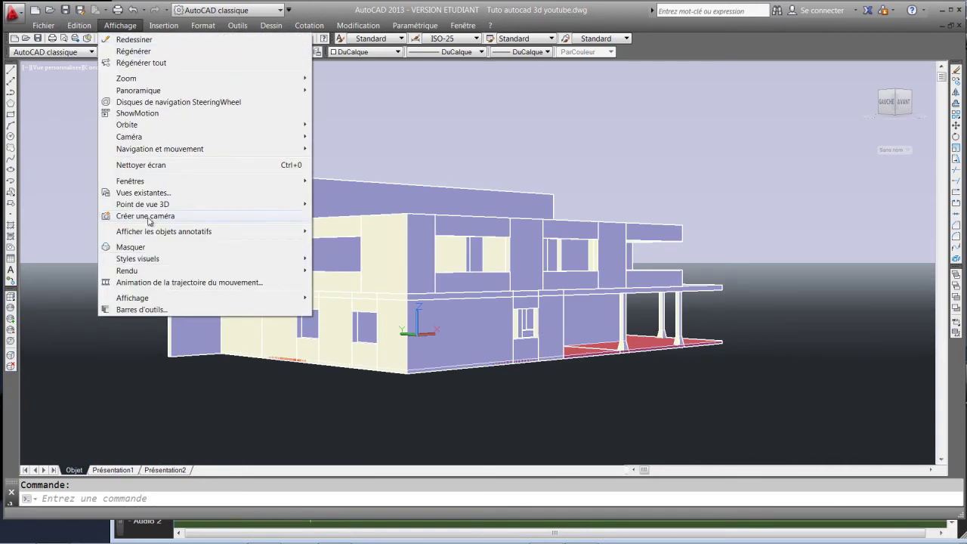
mouse_move(149, 127)
left_click(336, 136)
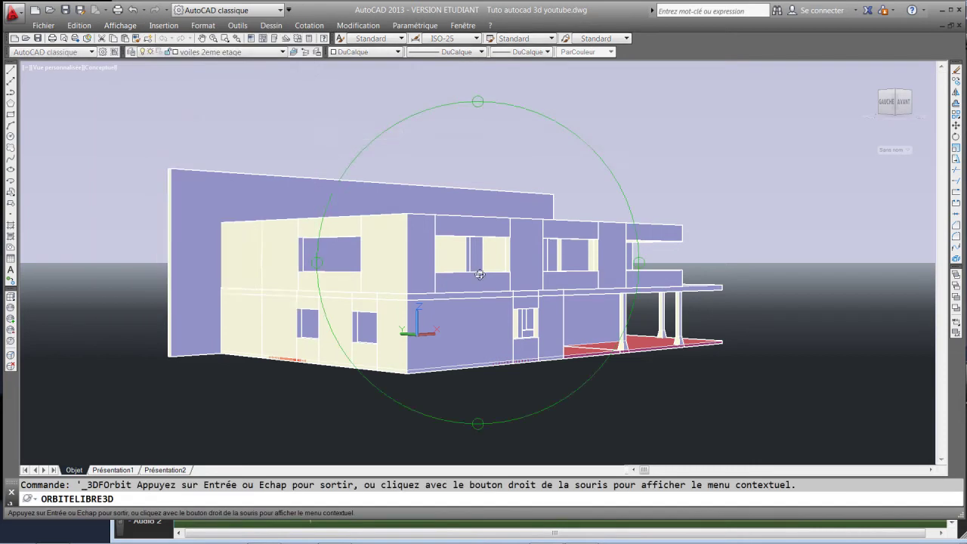
left_click_drag(456, 266, 845, 334)
left_click_drag(575, 312, 561, 318)
left_click_drag(798, 330, 631, 308)
key("Escape")
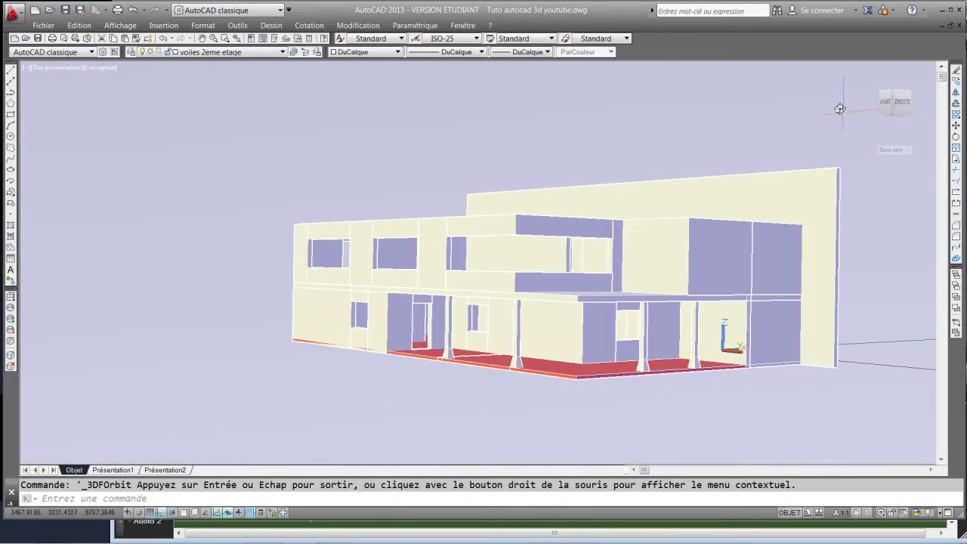
left_click(120, 26)
mouse_move(151, 125)
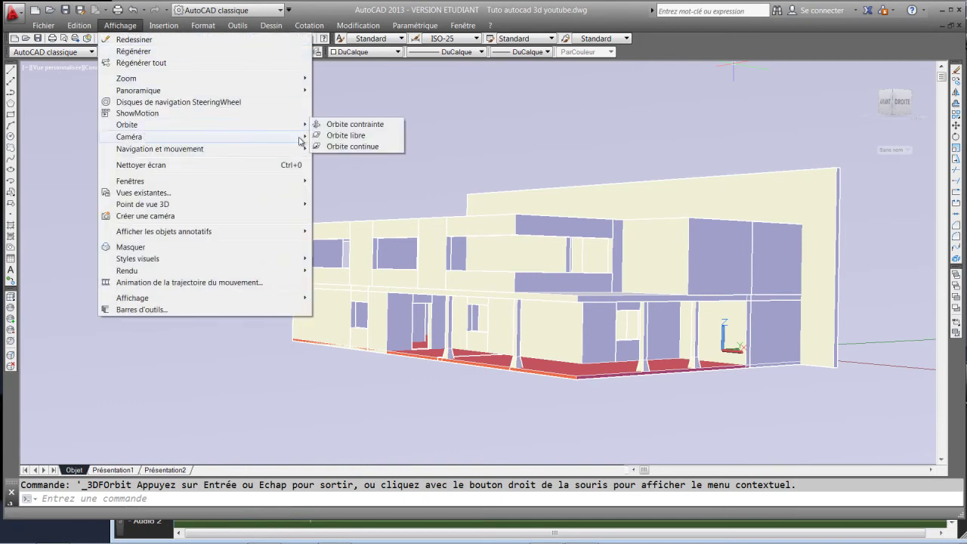
left_click(356, 136)
left_click_drag(373, 169, 464, 282)
left_click_drag(633, 303, 582, 278)
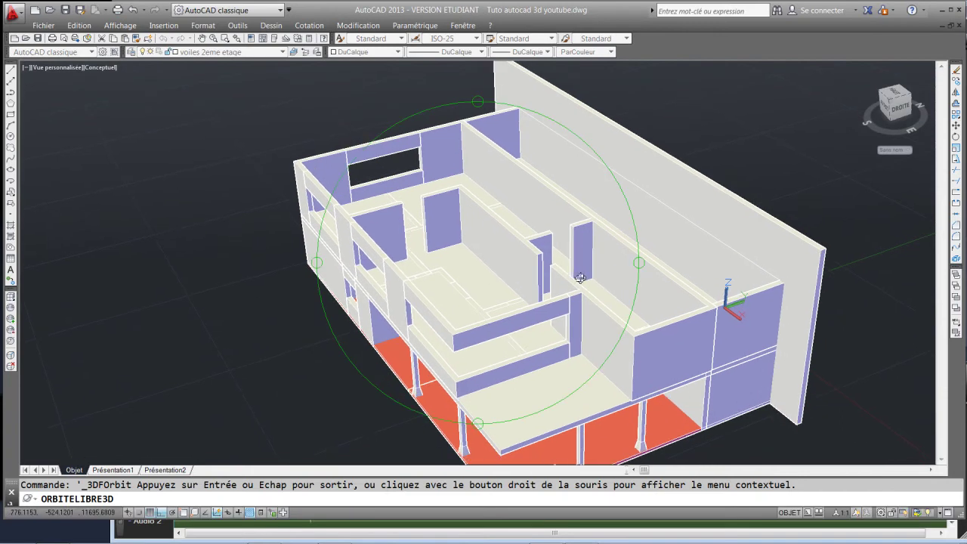
key("Escape")
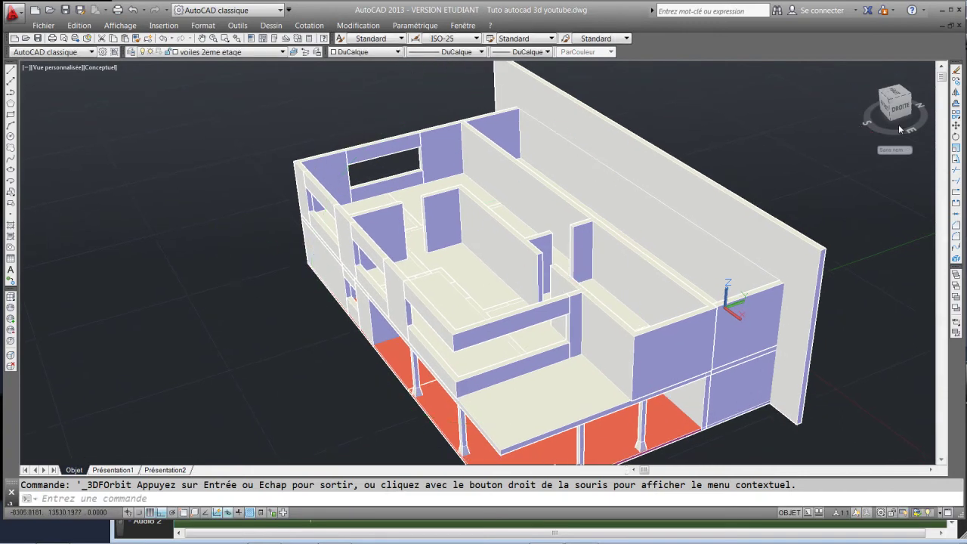
Step: Show the house in top view and switch the projection from perspective to parallel
left_click(894, 94)
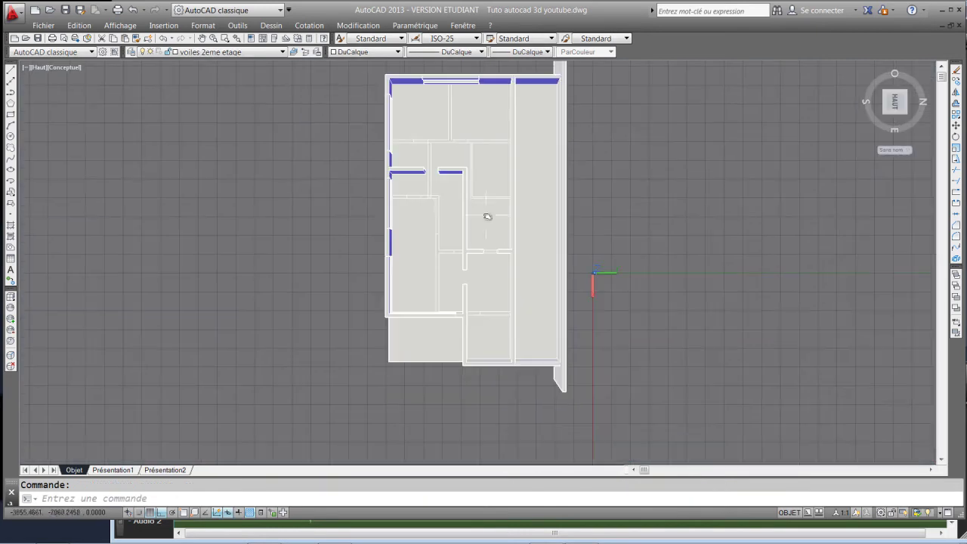
left_click(120, 25)
mouse_move(127, 125)
left_click(351, 136)
right_click(464, 193)
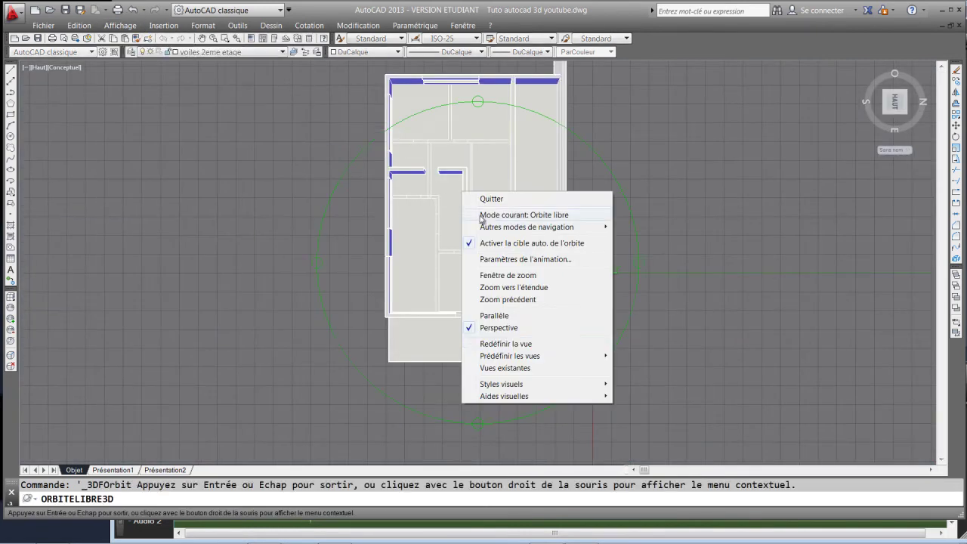
left_click(507, 316)
key("Escape")
scroll(454, 138, "down", 2)
scroll(475, 193, "up", 2)
middle_click_drag(465, 197, 401, 267)
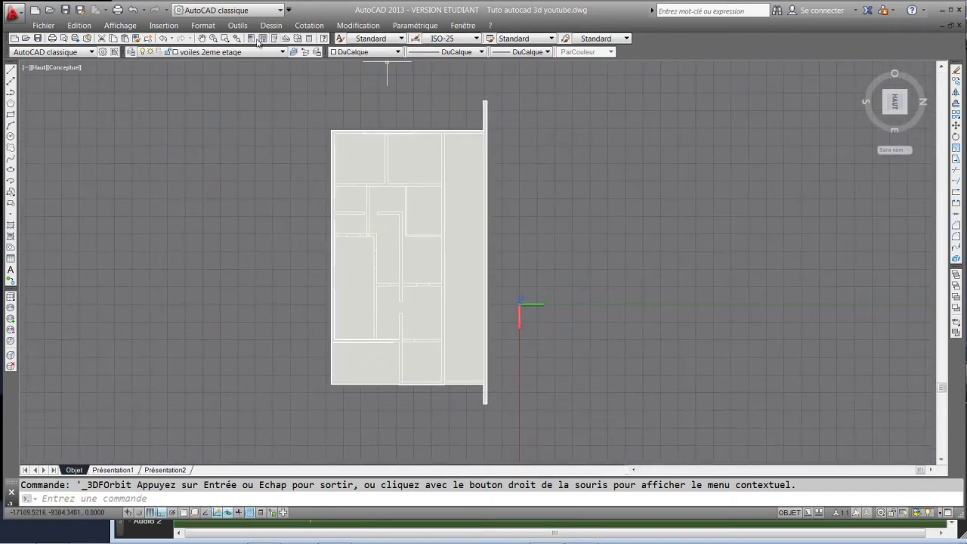
Step: Turn off the plafond, Voiles and Dallage layers to isolate the second-floor walls in plan
left_click(195, 53)
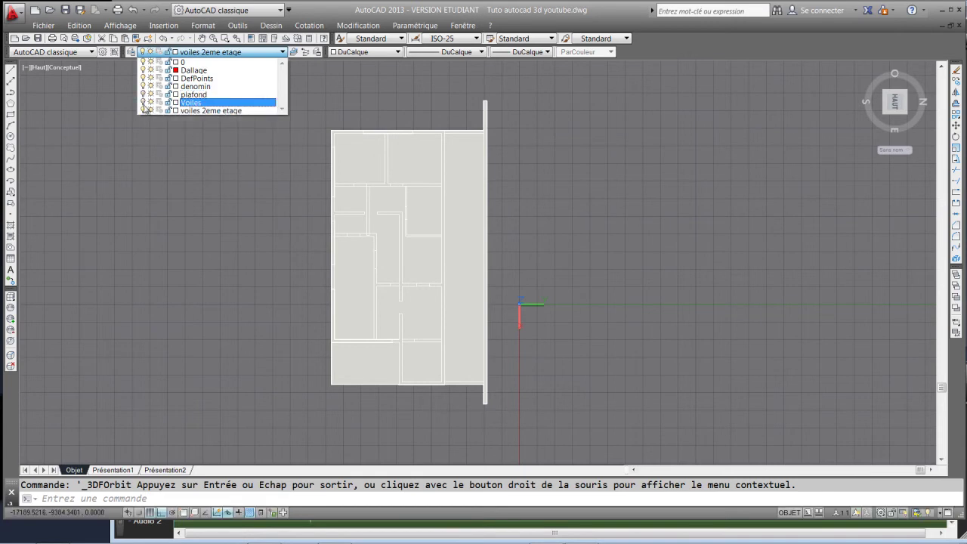
left_click(145, 149)
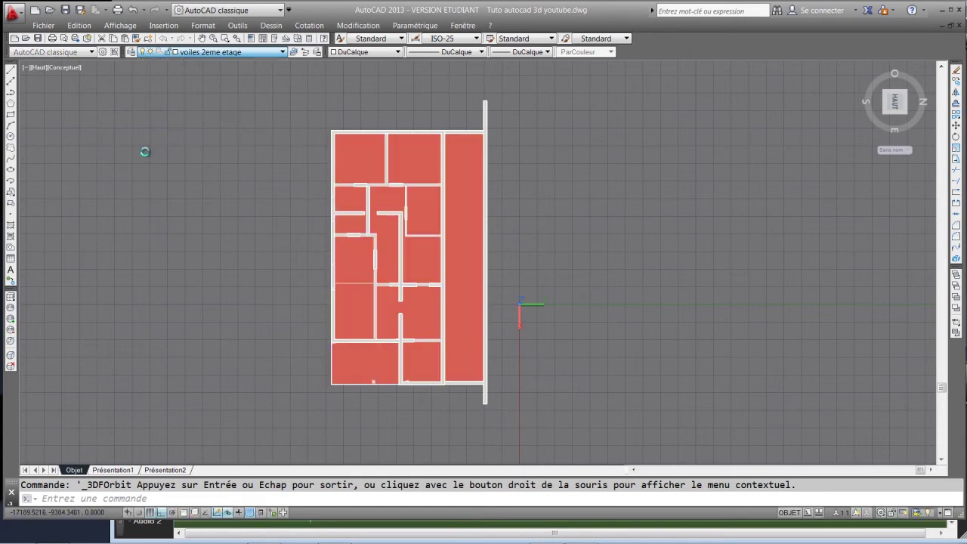
left_click(207, 52)
left_click(143, 70)
left_click(155, 147)
scroll(443, 230, "up", 2)
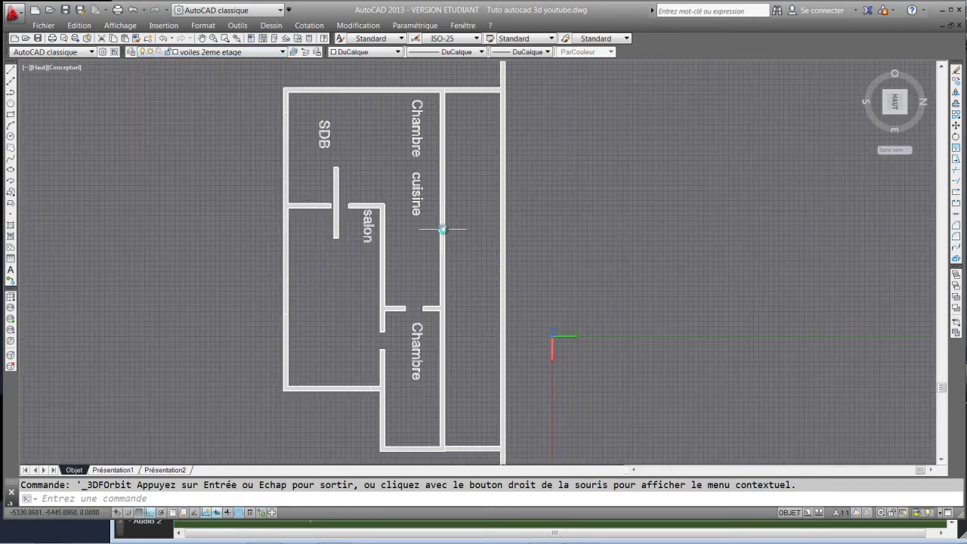
Step: Hide the room names by turning off the denomin layer
left_click(210, 53)
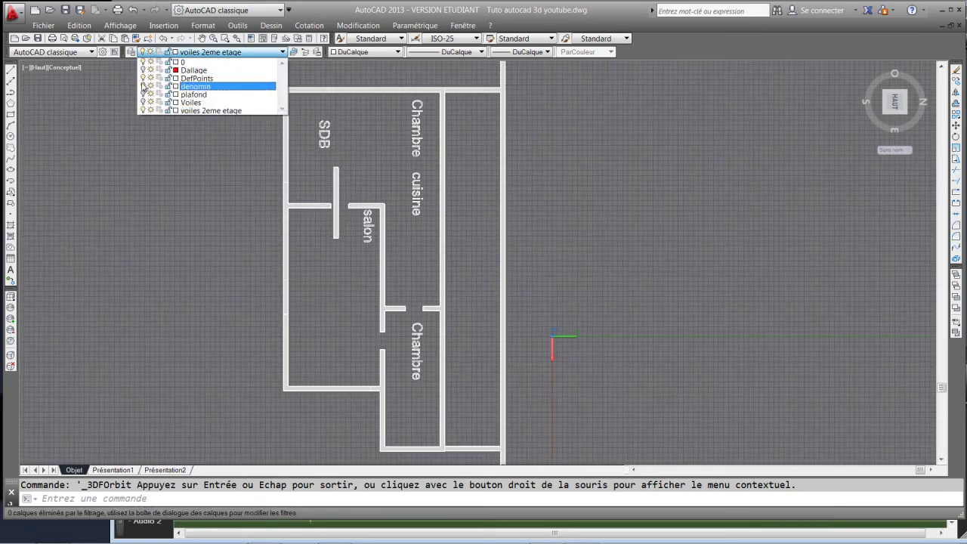
left_click(143, 86)
left_click(251, 212)
middle_click_drag(473, 225, 452, 201)
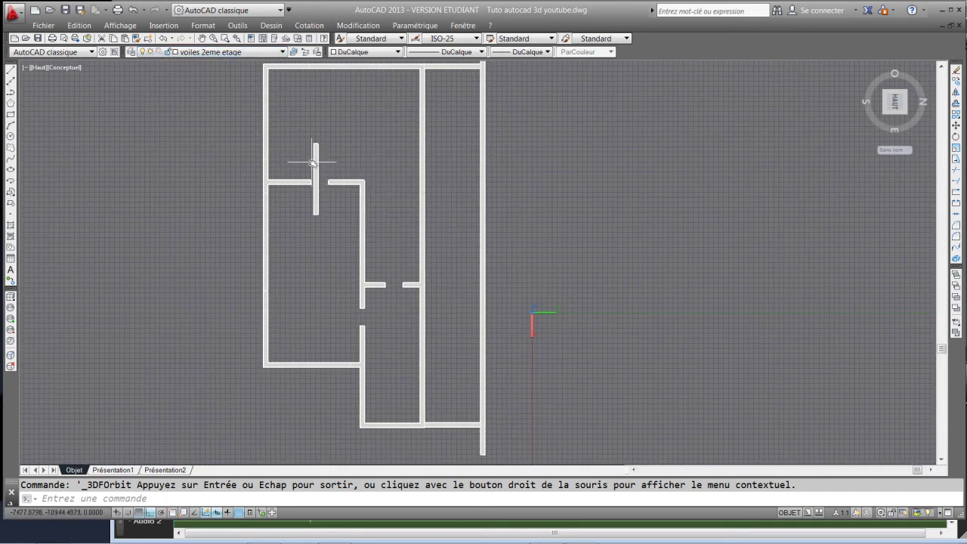
scroll(292, 177, "down", 2)
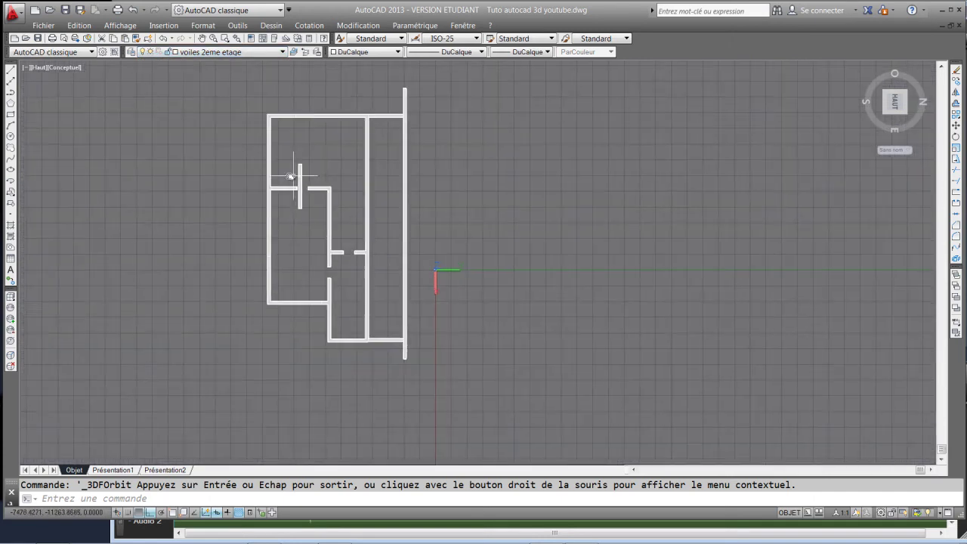
Step: Create a new layer named "toiture terrassz" and make it the current layer
left_click(130, 52)
left_click(147, 48)
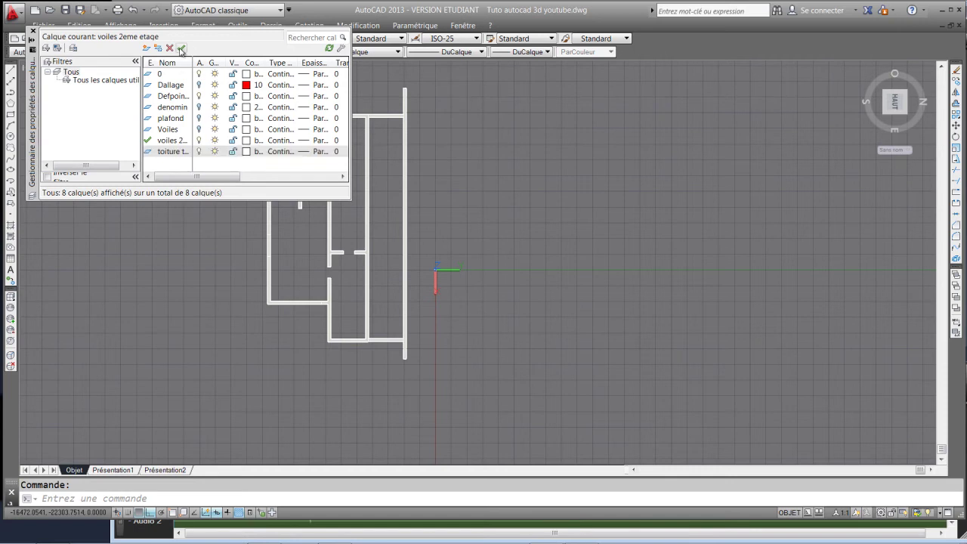
left_click(33, 31)
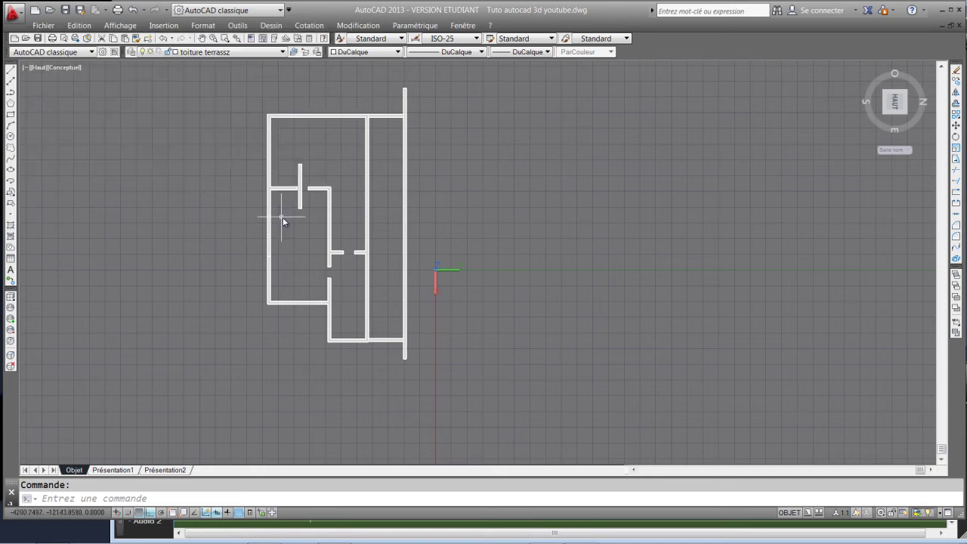
Step: Trace a rectangular terrace-roof outline with lines around the second-floor walls, from the outer front corner to the tall rear wall and back
left_click(10, 71)
scroll(219, 104, "up", 3)
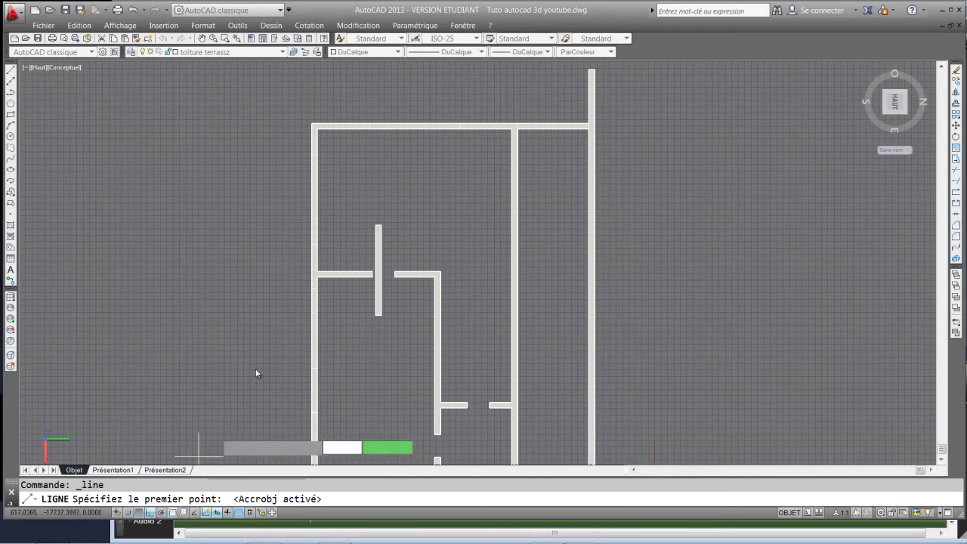
left_click(312, 124)
middle_click_drag(345, 367, 325, 142)
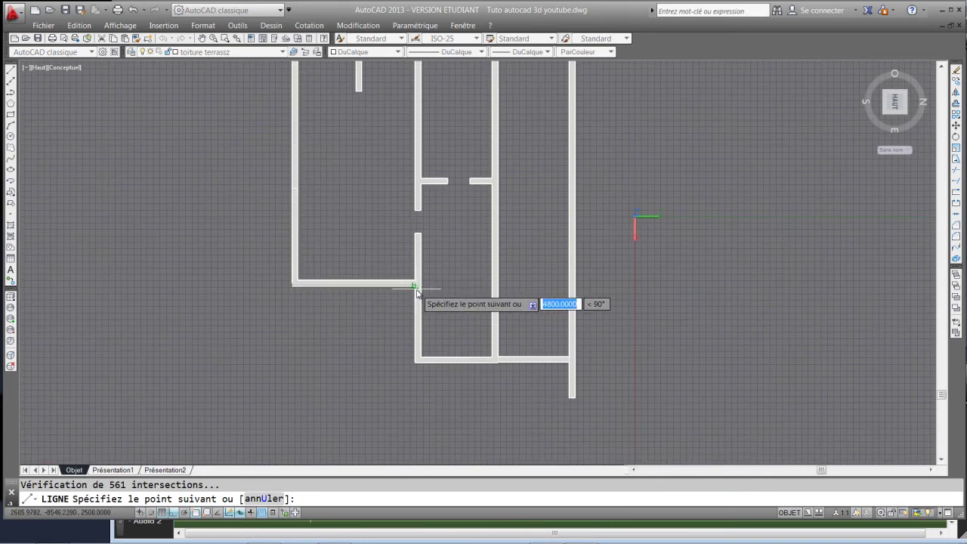
scroll(415, 290, "down", 4)
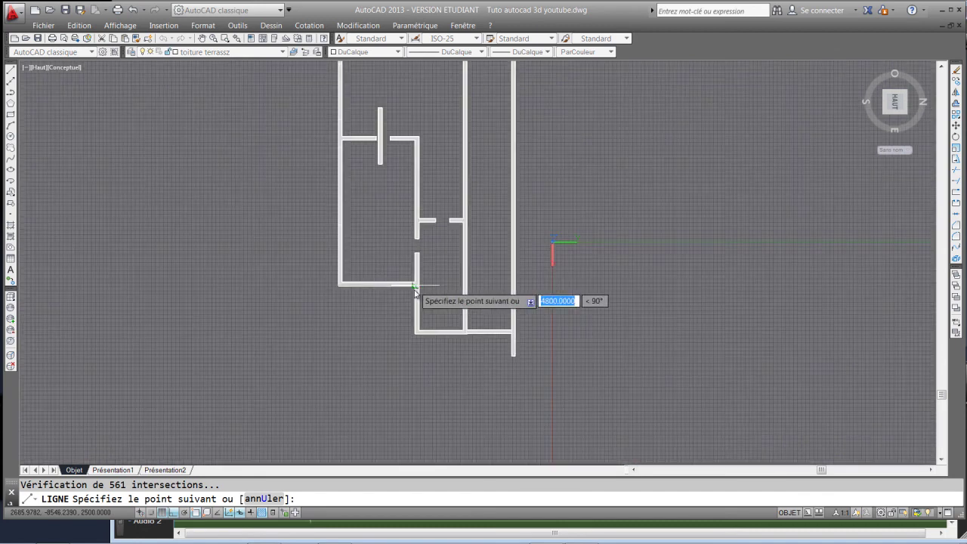
scroll(411, 295, "up", 2)
scroll(412, 296, "up", 3)
scroll(264, 319, "down", 3)
scroll(274, 298, "down", 3)
middle_click_drag(288, 280, 329, 233)
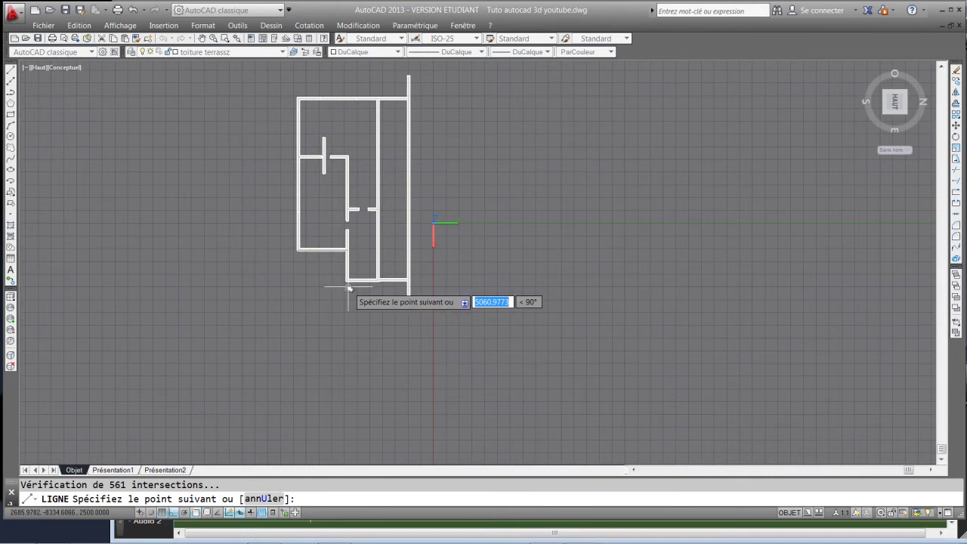
left_click(296, 281)
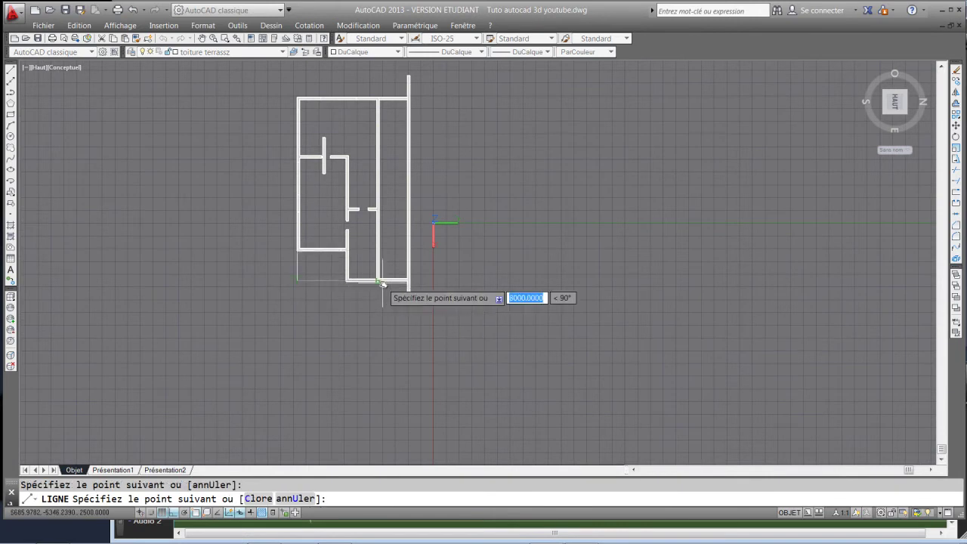
scroll(383, 281, "up", 4)
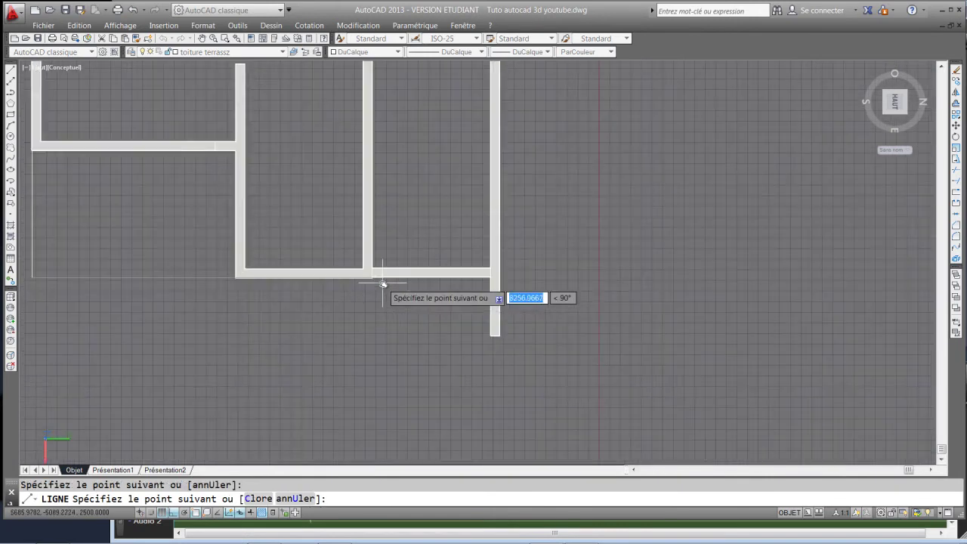
left_click(491, 278)
scroll(497, 216, "down", 4)
scroll(501, 209, "up", 4)
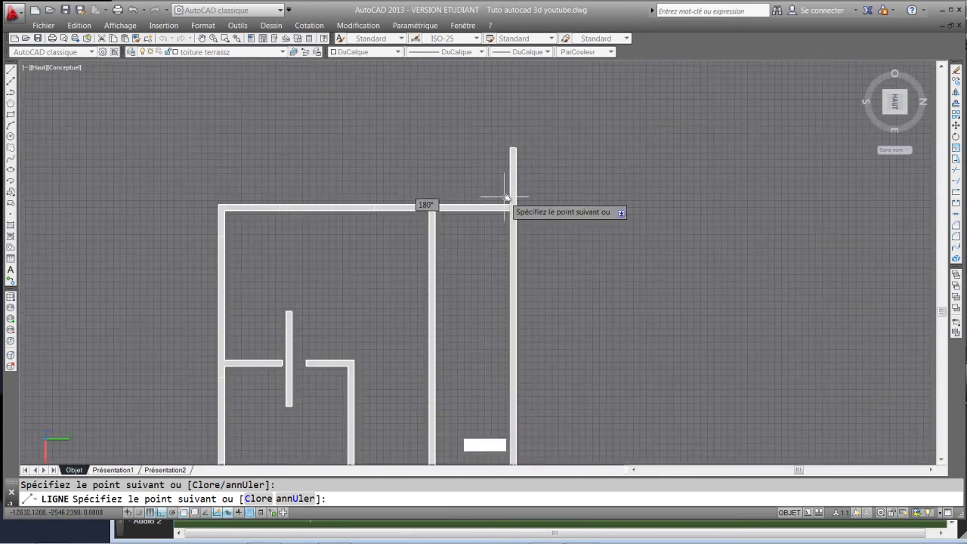
scroll(393, 226, "down", 4)
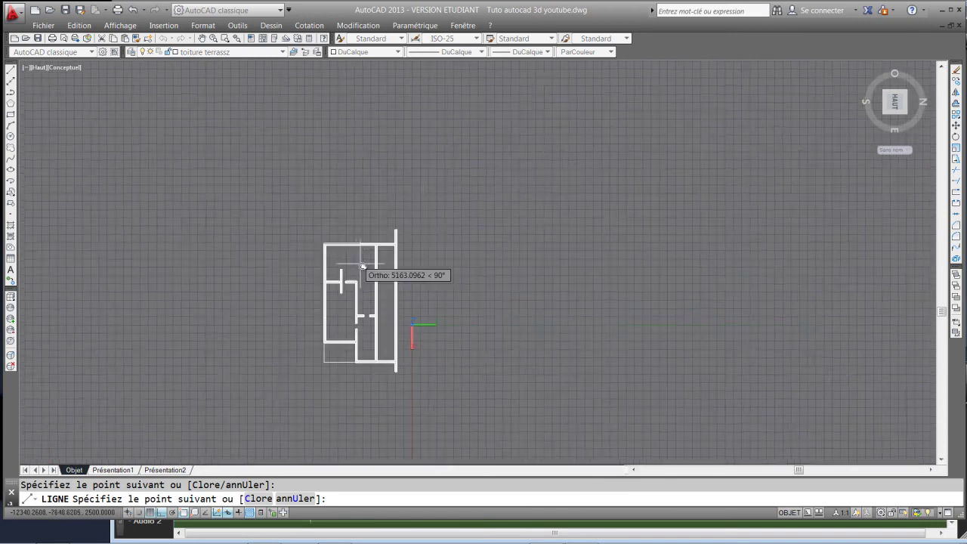
left_click(415, 170)
key("Escape")
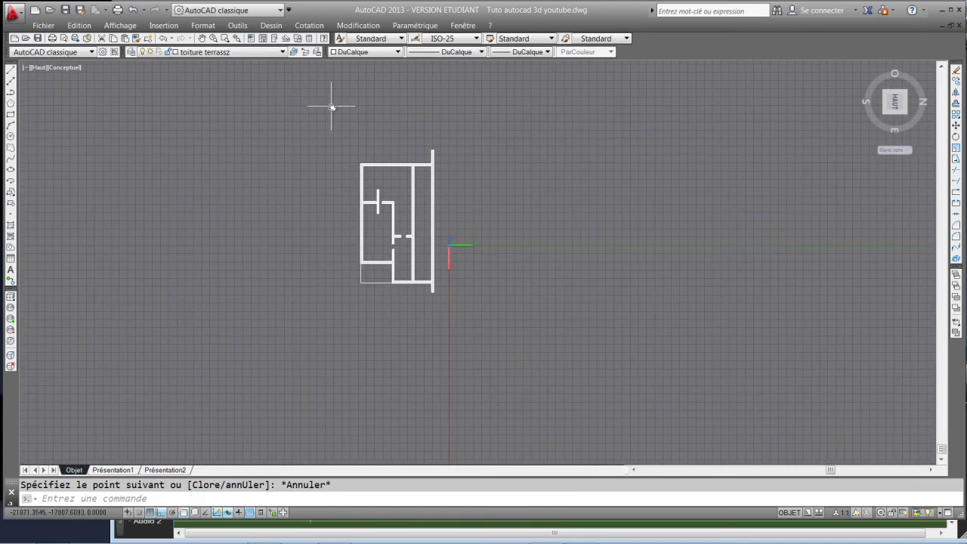
Step: Turn off the voiles 2eme etage layer so that only the traced outline is displayed
left_click(232, 54)
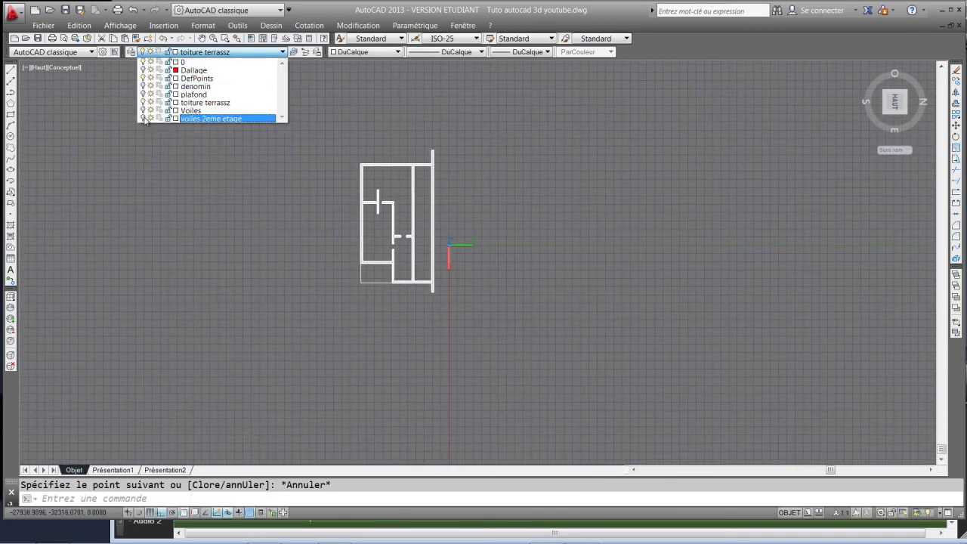
left_click(143, 110)
left_click(192, 232)
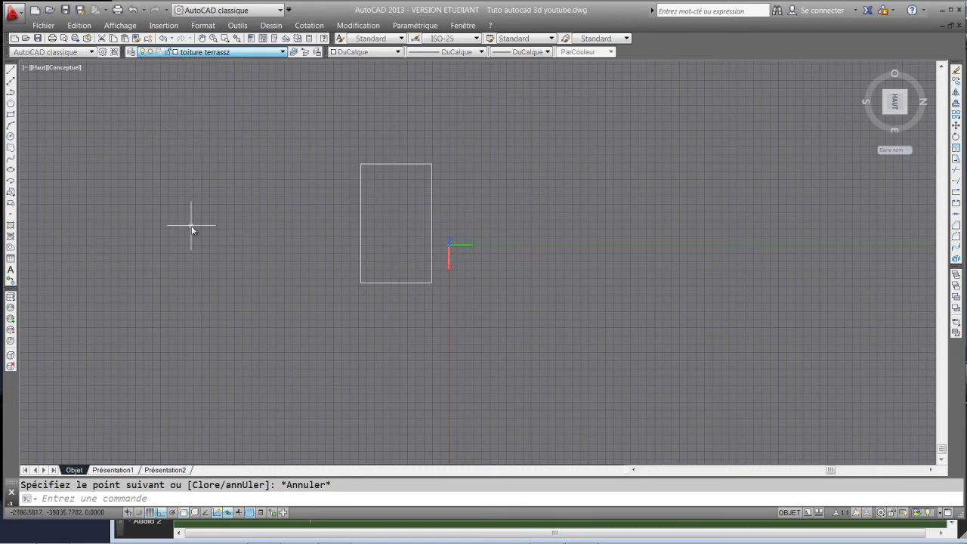
Step: Try to convert the traced outline lines into a region
left_click(464, 301)
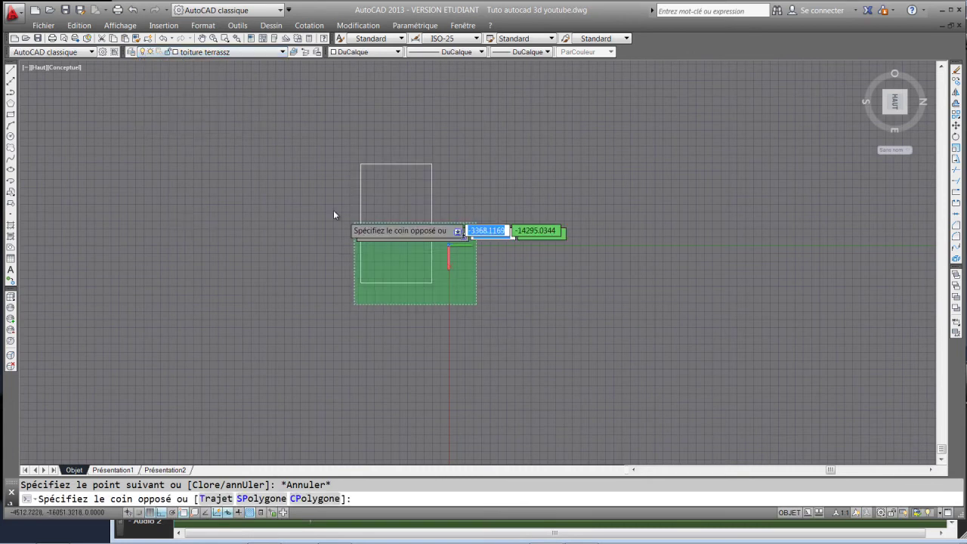
left_click(297, 150)
left_click(271, 25)
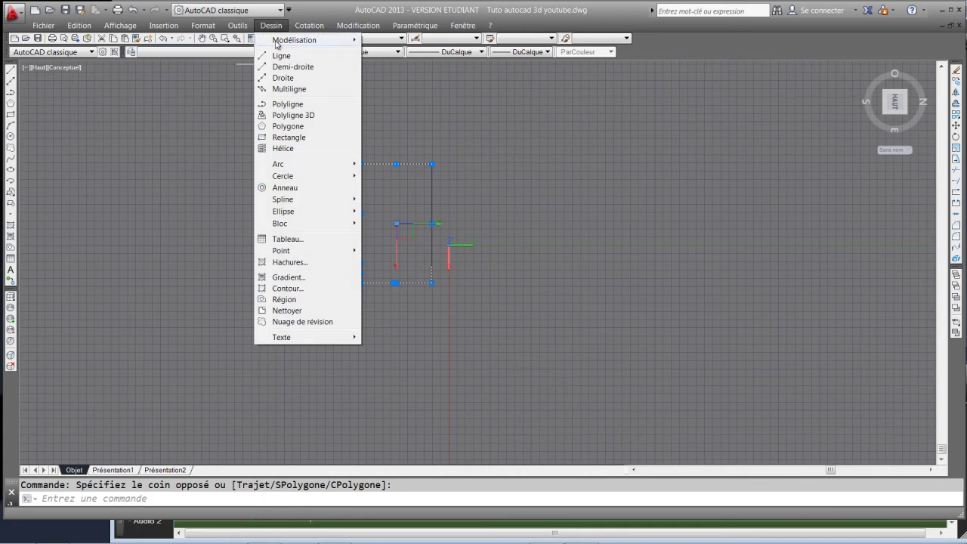
left_click(474, 352)
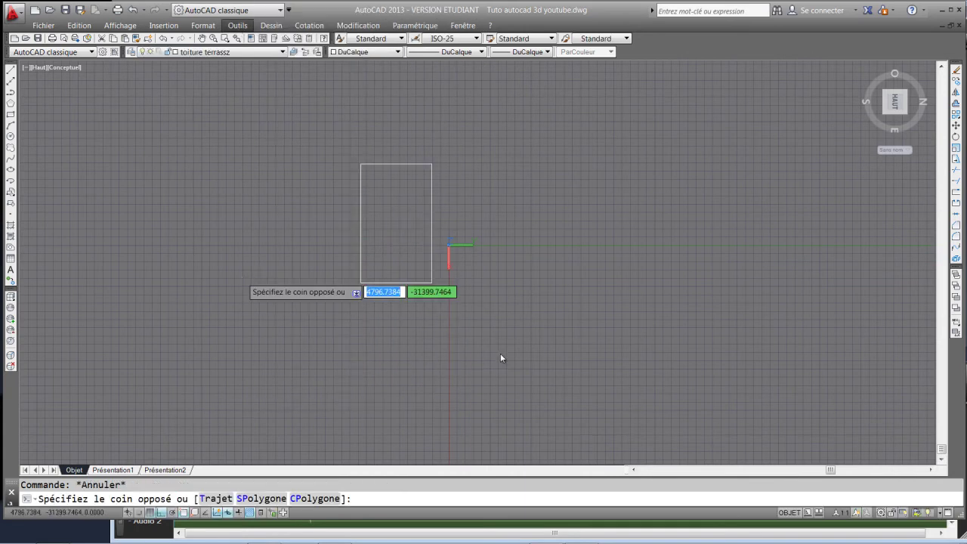
left_click(287, 226)
left_click(270, 26)
left_click(309, 299)
left_click(540, 324)
left_click(274, 136)
key("Return")
left_click(441, 221)
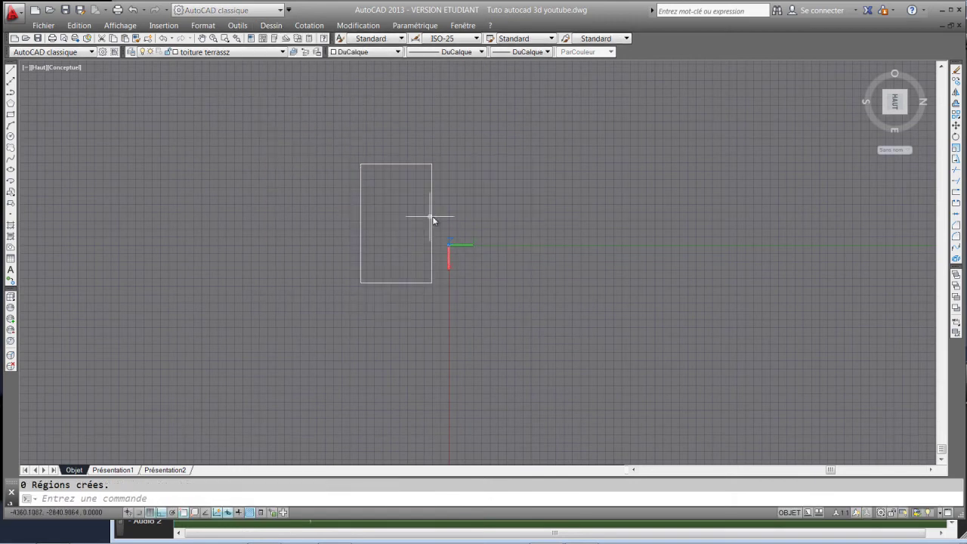
Step: Examine the traced outline's edges and corners up close for gaps between the lines
left_click(426, 201)
scroll(414, 192, "up", 5)
middle_click_drag(472, 452, 570, 294)
scroll(389, 326, "up", 4)
scroll(189, 322, "up", 2)
middle_click_drag(219, 227, 295, 239)
middle_click_drag(296, 192, 358, 529)
middle_click_drag(351, 246, 346, 509)
middle_click_drag(315, 121, 321, 328)
scroll(317, 264, "up", 4)
middle_click_drag(283, 126, 271, 207)
middle_click_drag(604, 214, 196, 213)
middle_click_drag(673, 220, 302, 222)
scroll(602, 207, "up", 5)
middle_click_drag(527, 212, 416, 207)
middle_click_drag(332, 223, 488, 226)
key("Escape")
middle_click_drag(405, 210, 343, 352)
scroll(333, 362, "down", 10)
middle_click_drag(293, 382, 416, 161)
scroll(417, 162, "up", 2)
middle_click_drag(416, 162, 416, 187)
scroll(409, 225, "down", 3)
middle_click_drag(403, 232, 333, 268)
Step: Delete all the lines of the traced roof outline
left_click(428, 328)
left_click(250, 134)
left_click(421, 170)
key("Delete")
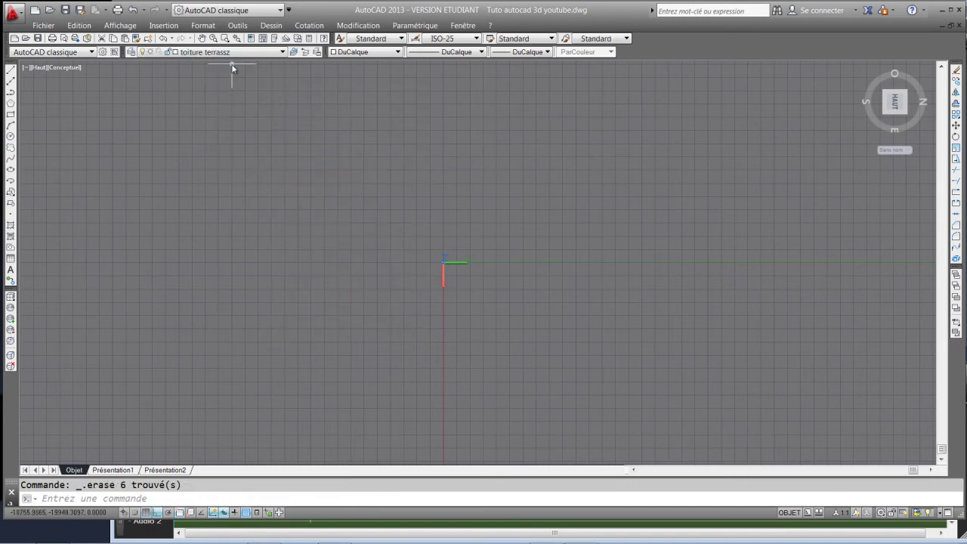
Step: Turn the voiles 2eme etage layer back on, keeping the first-floor Voiles layer off
left_click(227, 52)
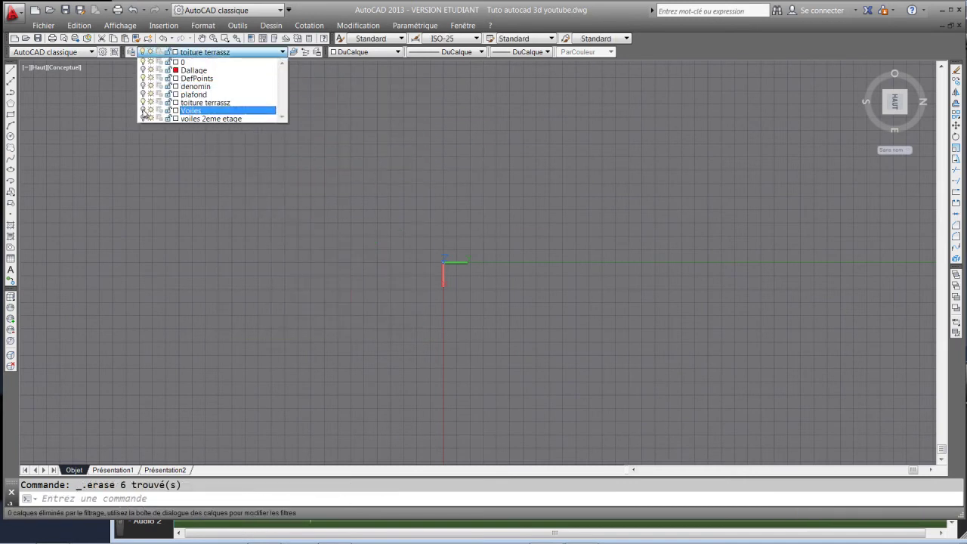
left_click(143, 110)
left_click(231, 231)
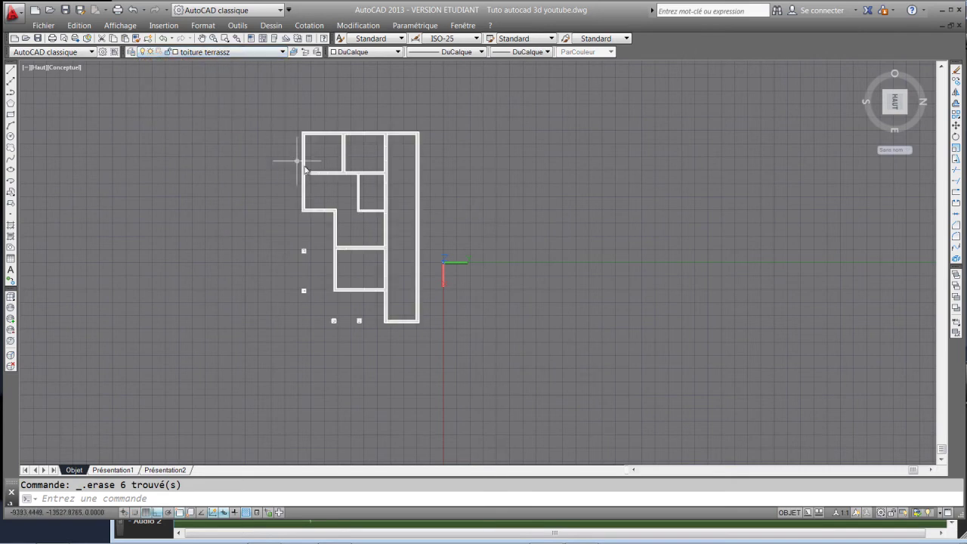
left_click(221, 52)
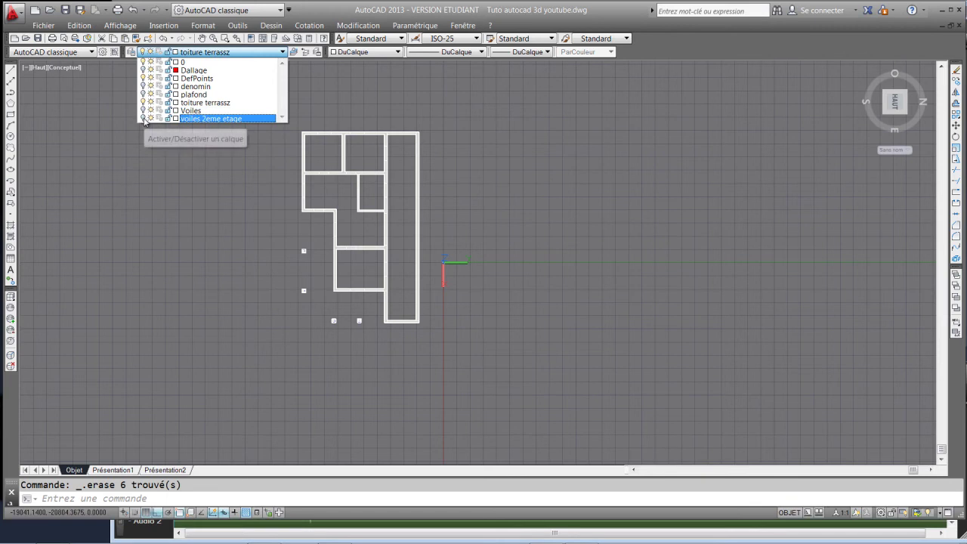
left_click(145, 112)
left_click(169, 194)
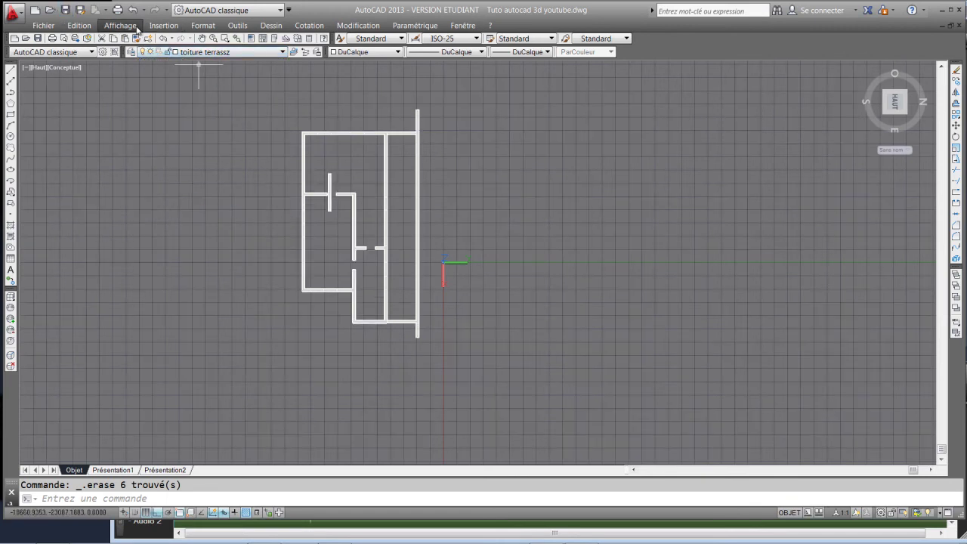
Step: Draw an 18000 by 11000 rectangle over the second-floor plan, from the outer front corner to the tall wall's outer face at the opposite end
left_click(10, 115)
scroll(301, 134, "up", 5)
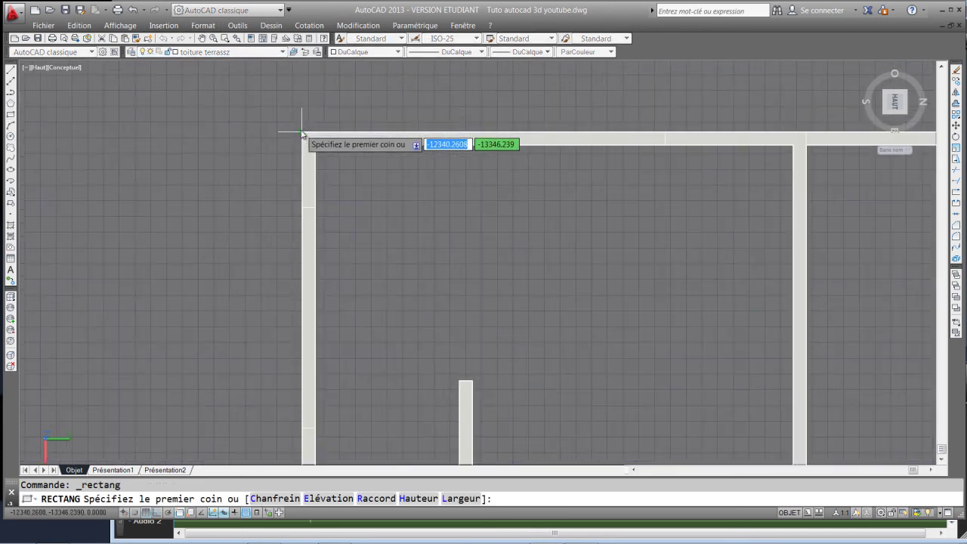
left_click(302, 134)
scroll(302, 134, "down", 5)
scroll(347, 269, "up", 4)
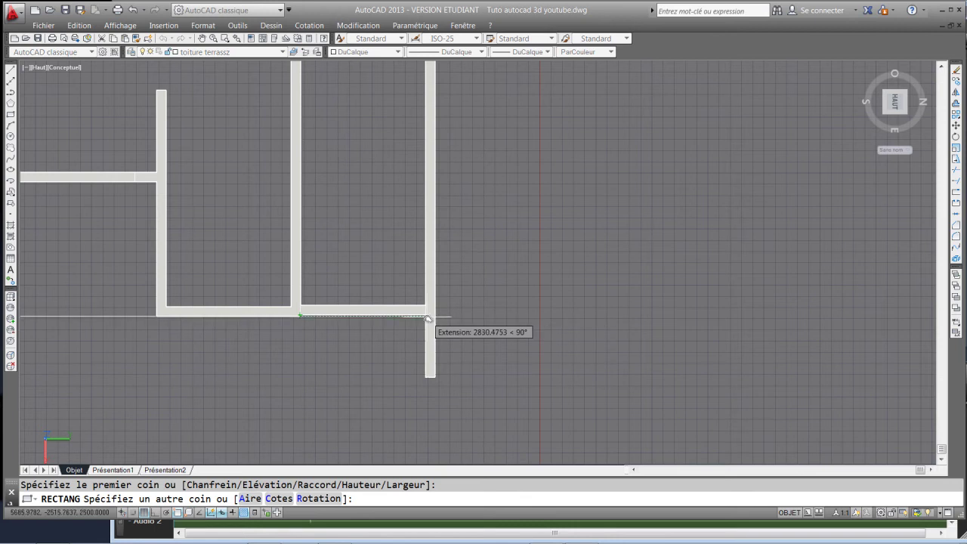
scroll(425, 319, "up", 5)
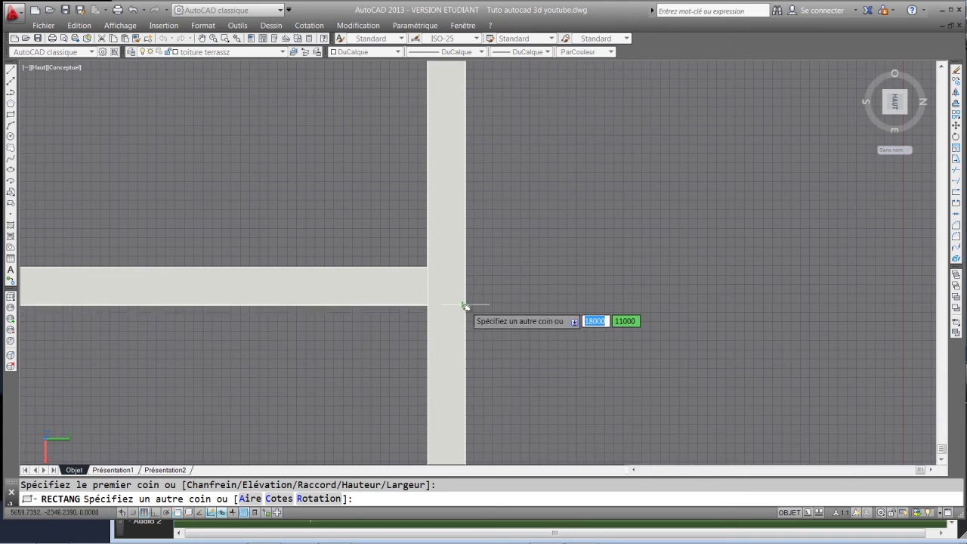
left_click(465, 306)
scroll(458, 313, "down", 9)
Step: Extrude the 18000 by 11000 rectangle into a thin solid roof slab
left_click(235, 315)
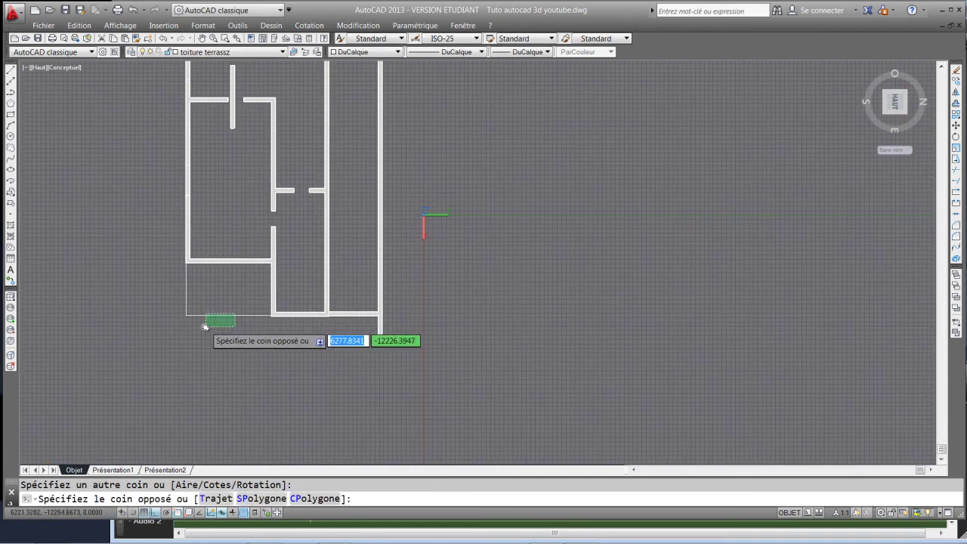
left_click(207, 328)
left_click(270, 25)
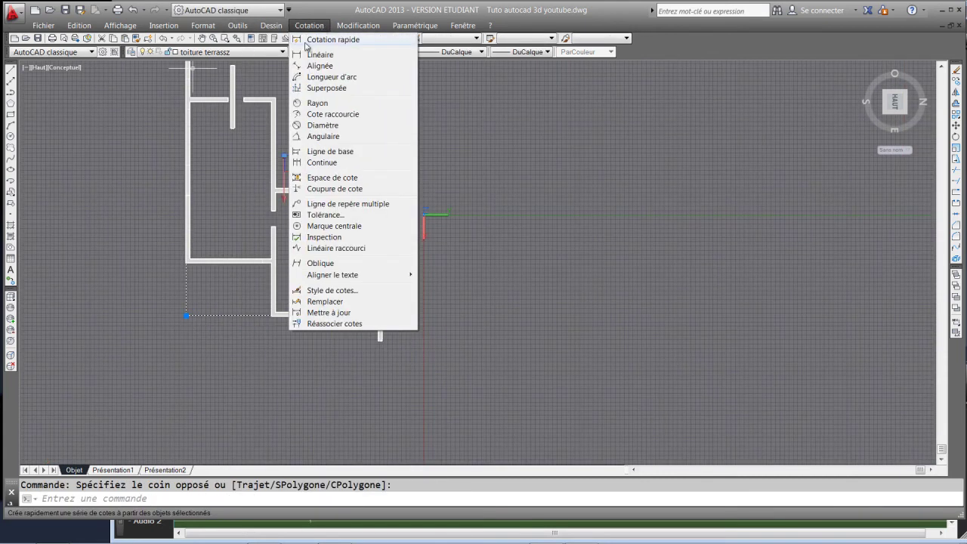
left_click(89, 177)
left_click(272, 25)
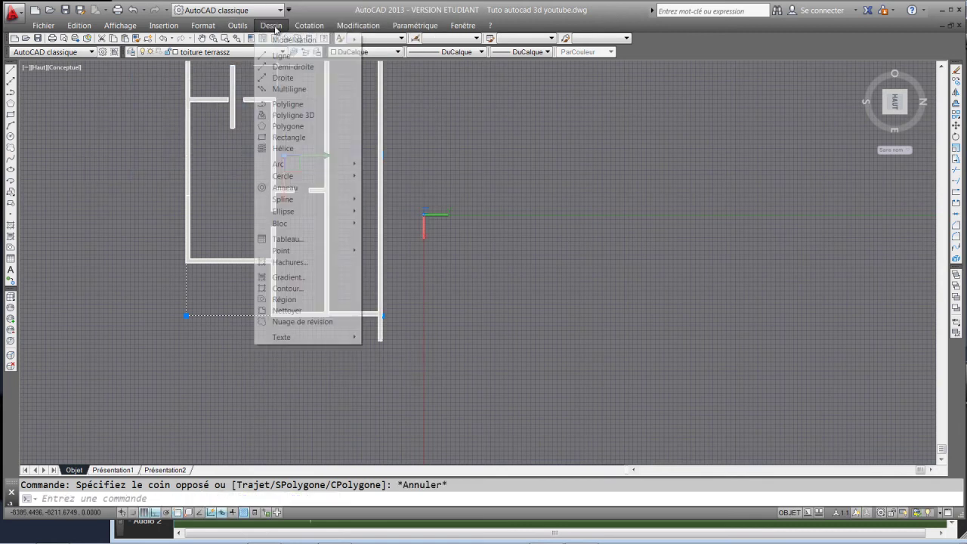
mouse_move(289, 43)
left_click(393, 132)
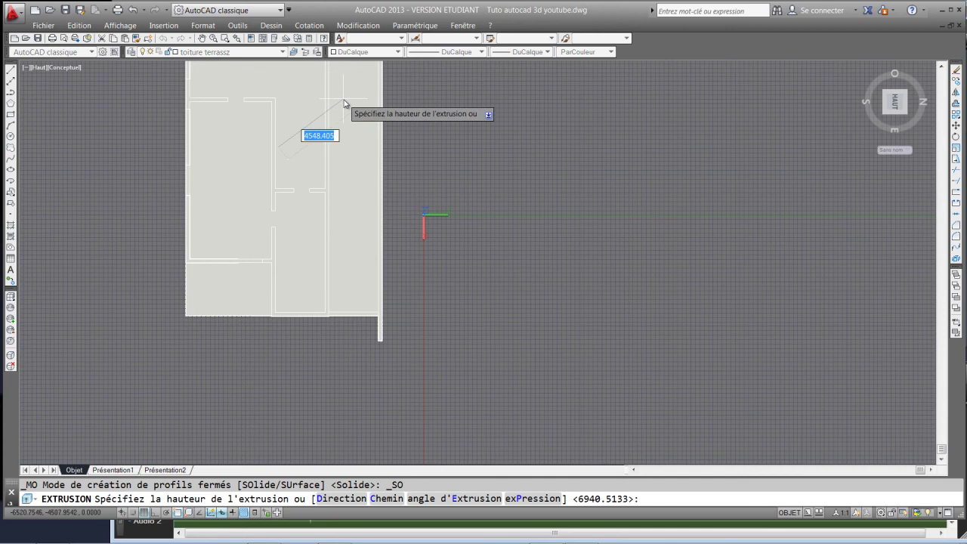
key("Escape")
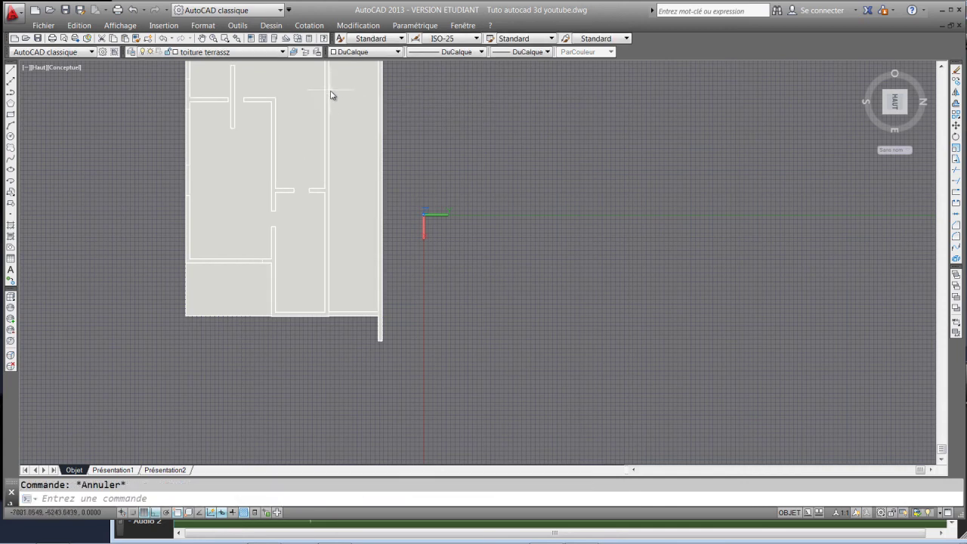
Step: Move the roof slab up from its outer corner onto the matching top corner of the second-floor walls
left_click(887, 114)
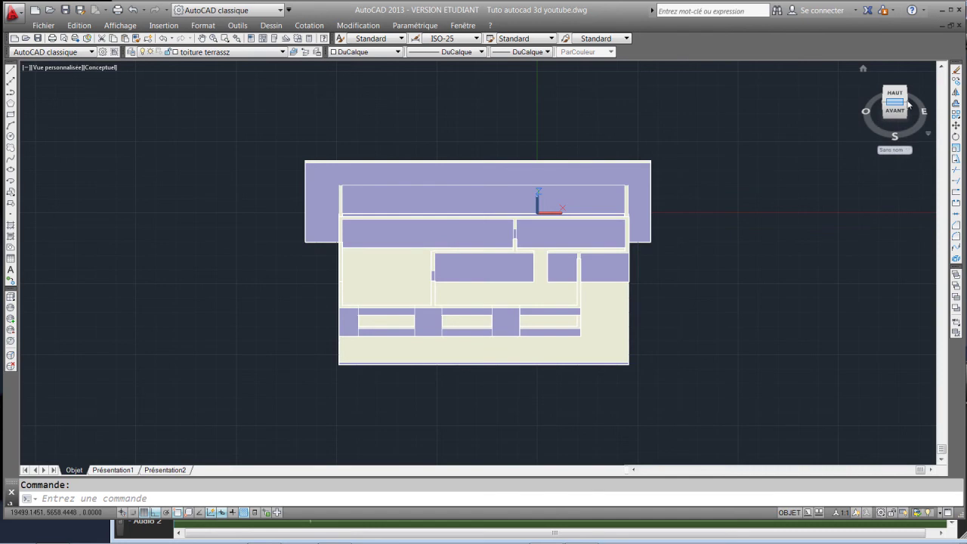
left_click(909, 105)
left_click(553, 338)
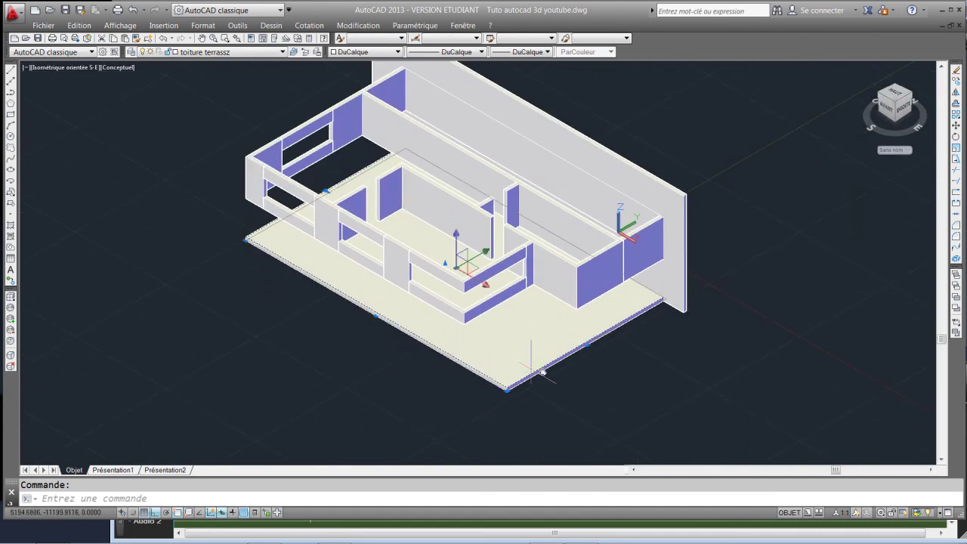
left_click(956, 127)
scroll(247, 240, "up", 4)
scroll(245, 240, "up", 3)
left_click(270, 276)
scroll(306, 327, "up", 3)
scroll(287, 151, "down", 3)
left_click(288, 147)
scroll(341, 217, "down", 6)
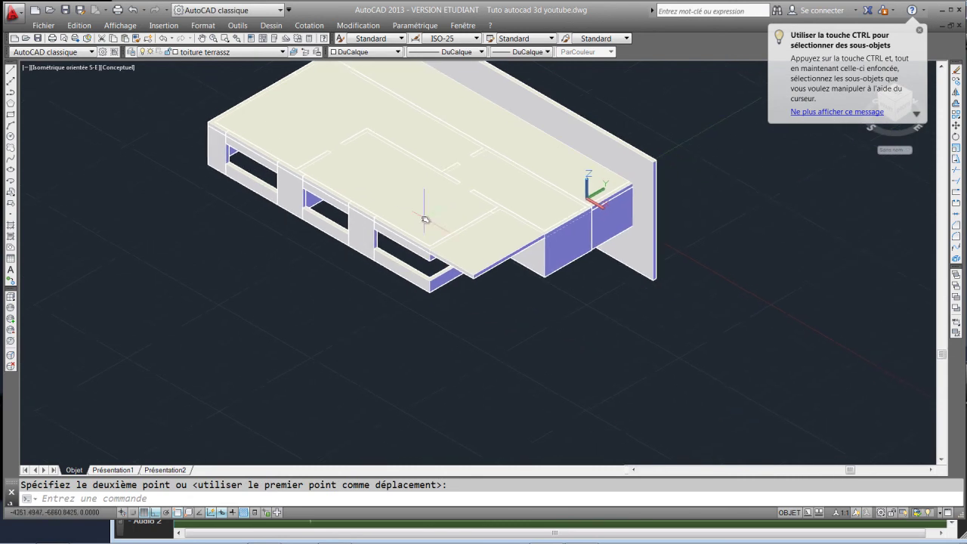
key("Escape")
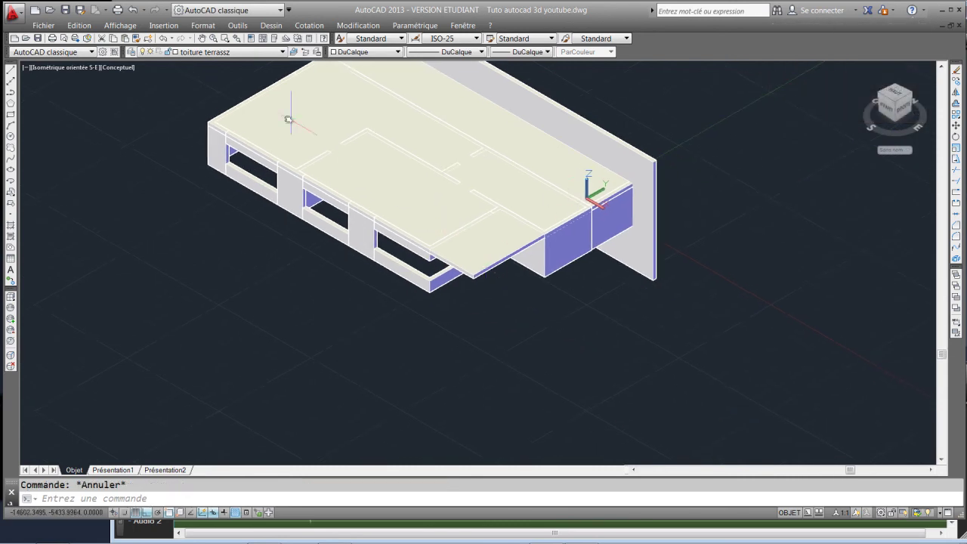
Step: Turn the hidden layers back on, including Dallage, plafond and Voiles, to display the whole house
left_click(212, 51)
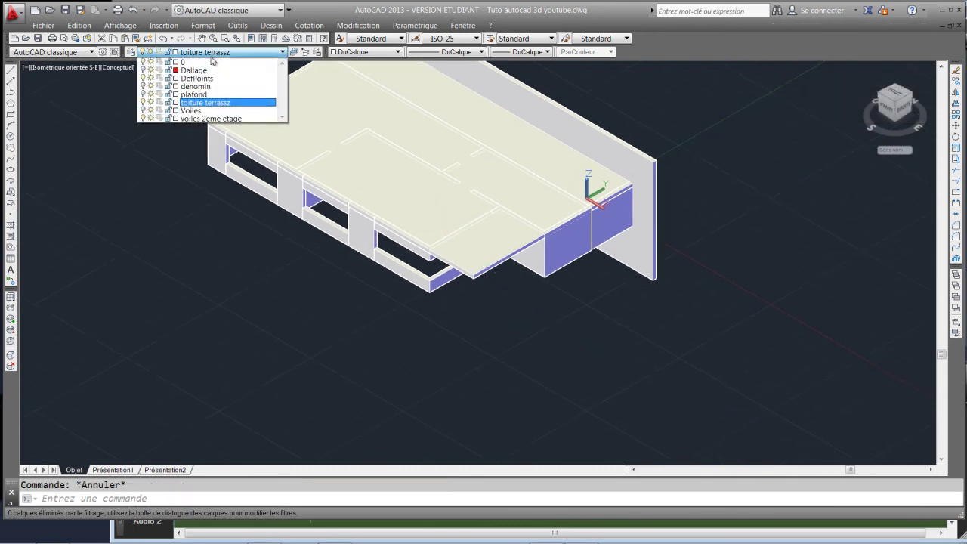
left_click(145, 95)
left_click(143, 71)
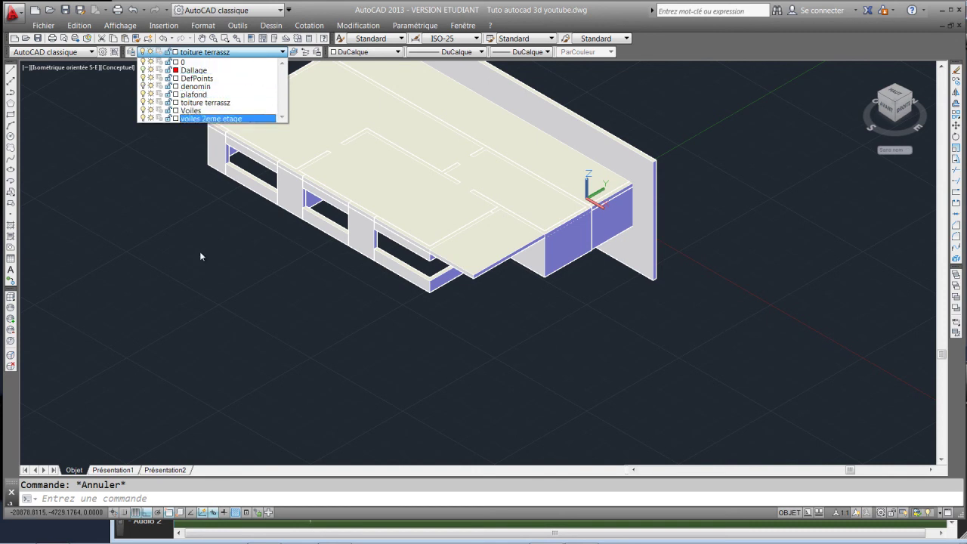
left_click(181, 201)
scroll(558, 262, "up", 2)
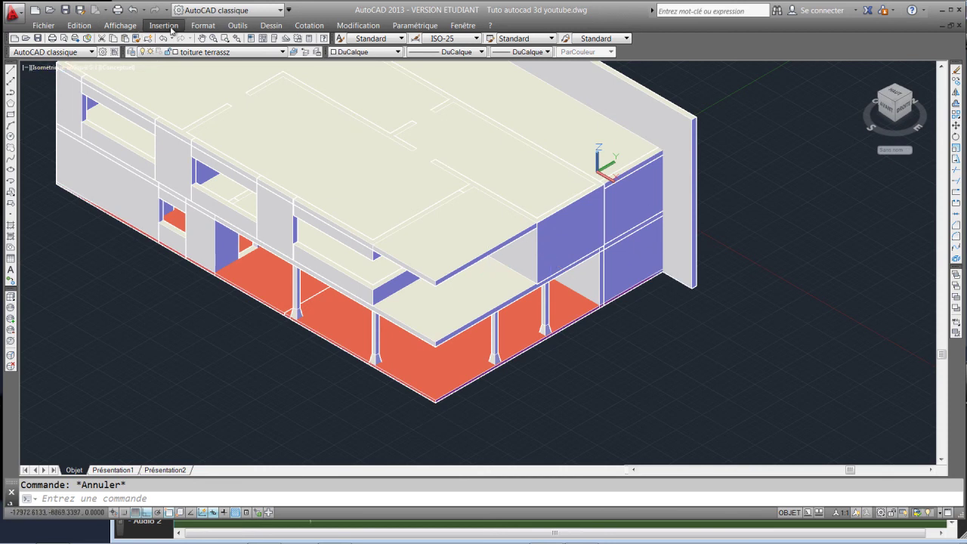
Step: Orbit the house freely in perspective projection to examine the front and terrace side from a low angle
left_click(121, 25)
mouse_move(142, 126)
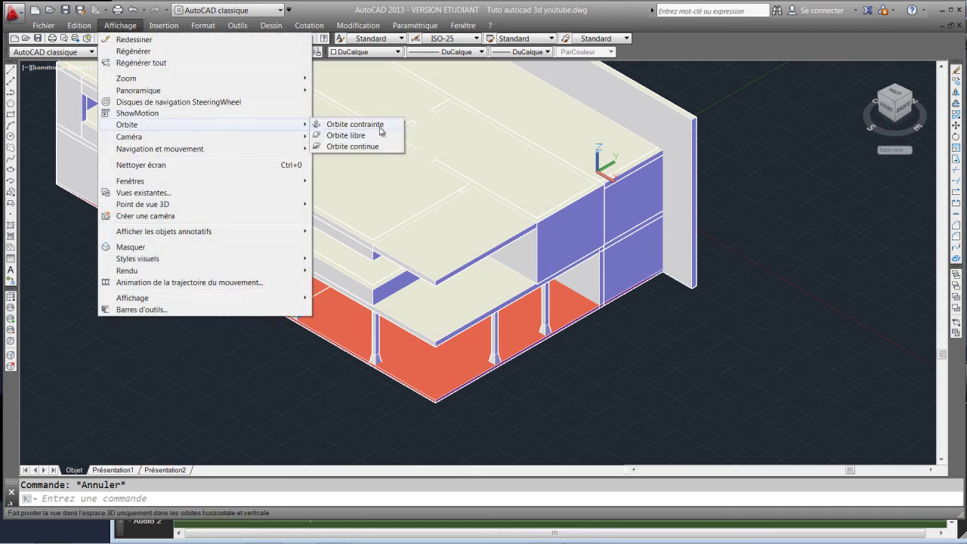
left_click(371, 136)
left_click_drag(393, 181, 459, 262)
right_click(434, 253)
left_click(478, 390)
left_click_drag(479, 352, 516, 239)
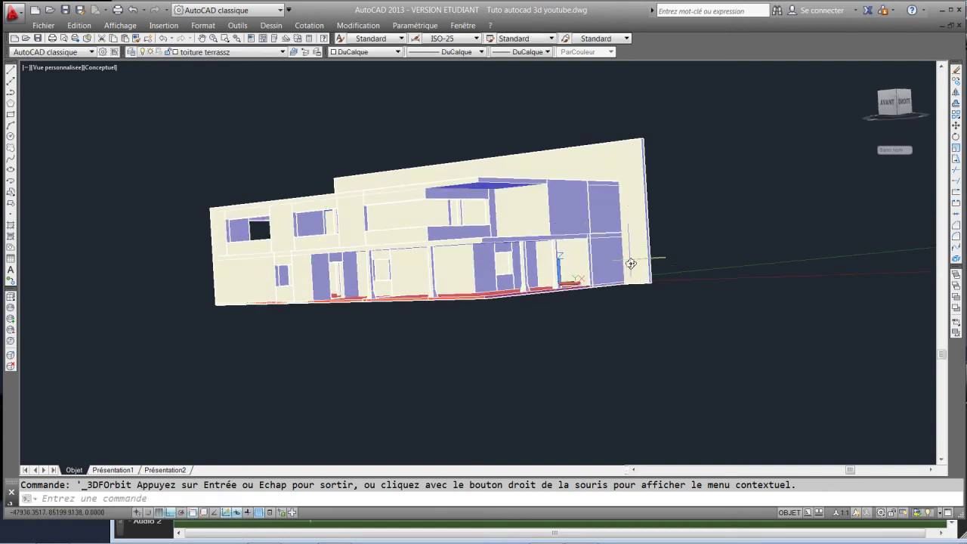
scroll(482, 284, "down", 2)
key("Escape")
scroll(451, 284, "up", 1)
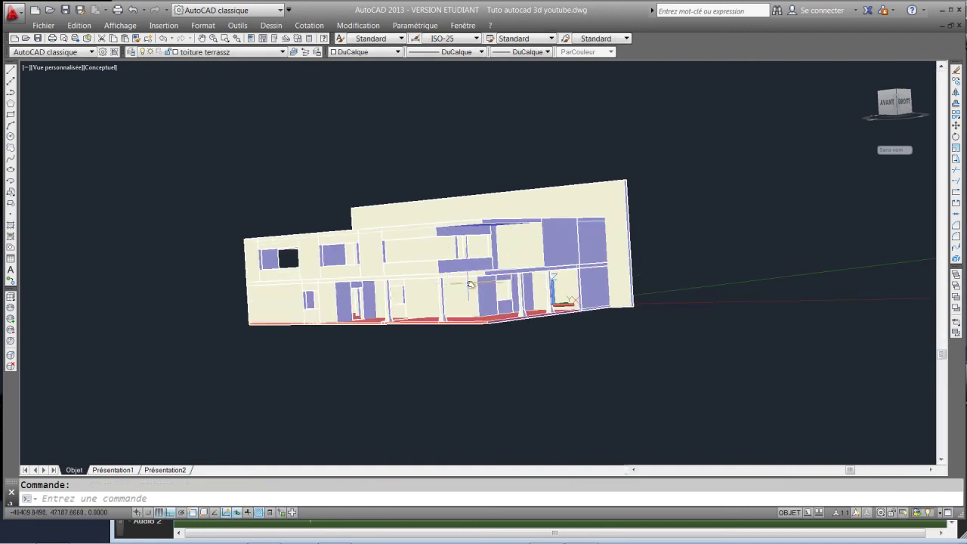
scroll(465, 284, "up", 1)
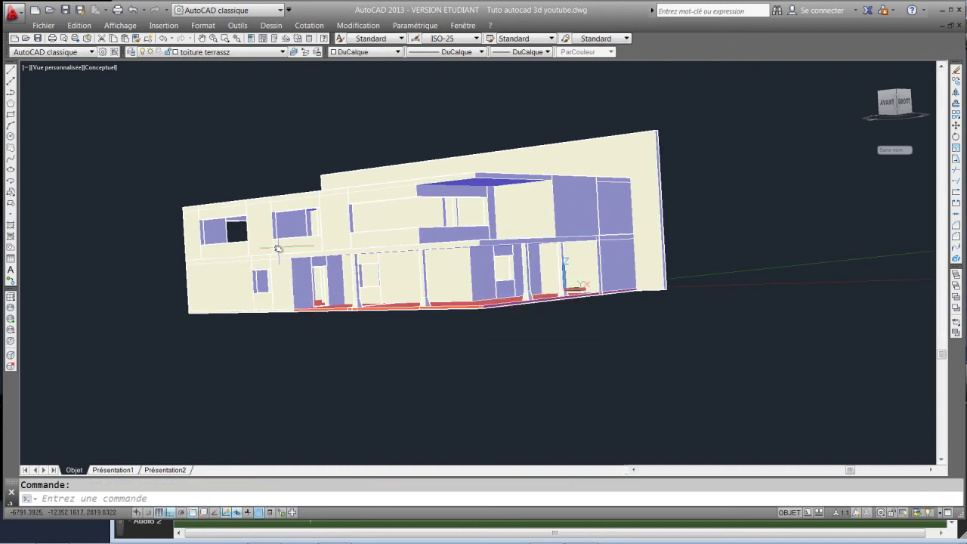
scroll(495, 240, "down", 1)
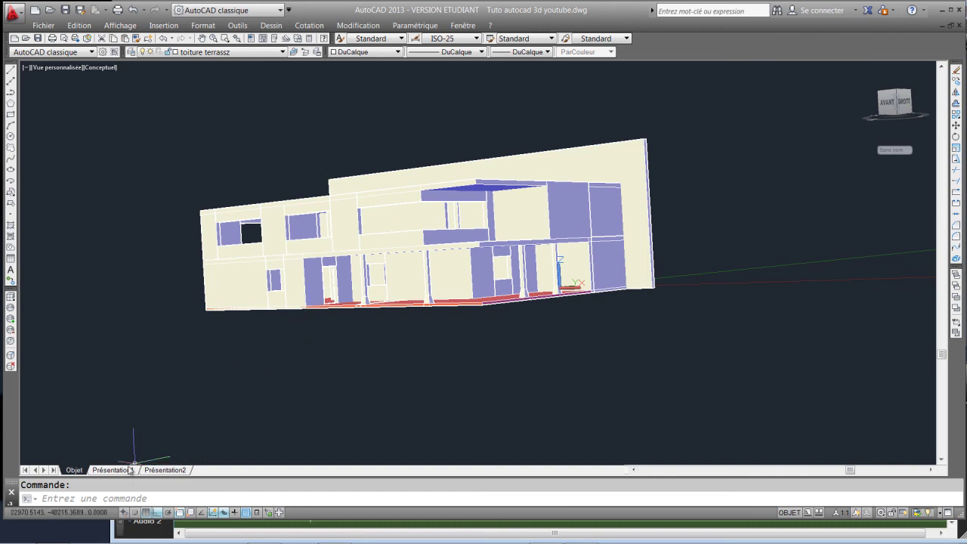
middle_click_drag(472, 353, 454, 340, "shift")
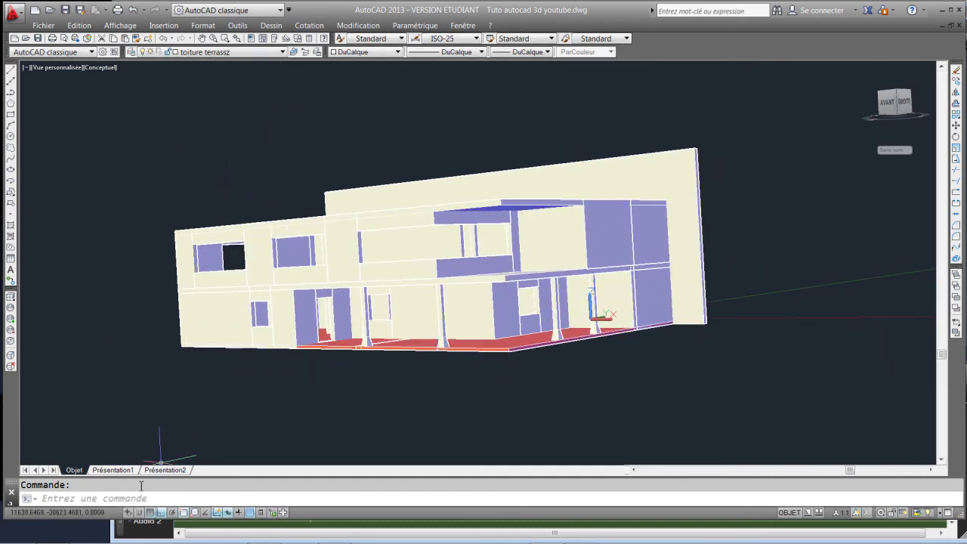
Step: Open the Présentation1 layout and orbit its viewport freely to an upright, raised corner view of the house
left_click(113, 471)
scroll(329, 337, "down", 5)
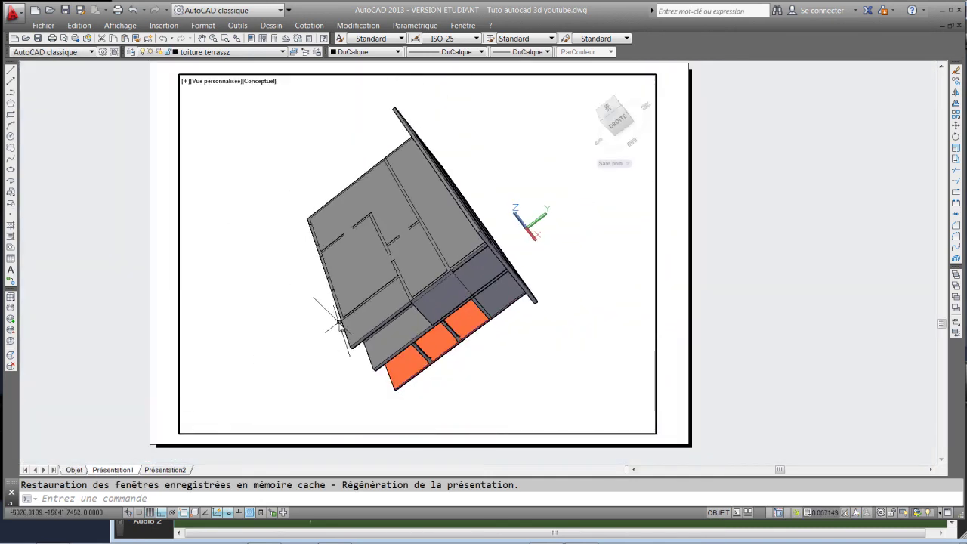
left_click(529, 178)
left_click(486, 134)
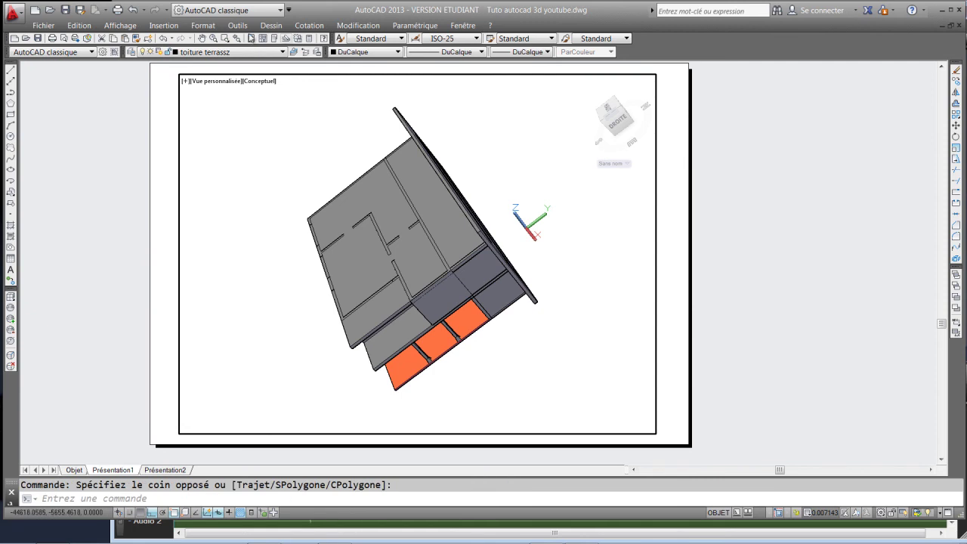
left_click(120, 25)
mouse_move(130, 124)
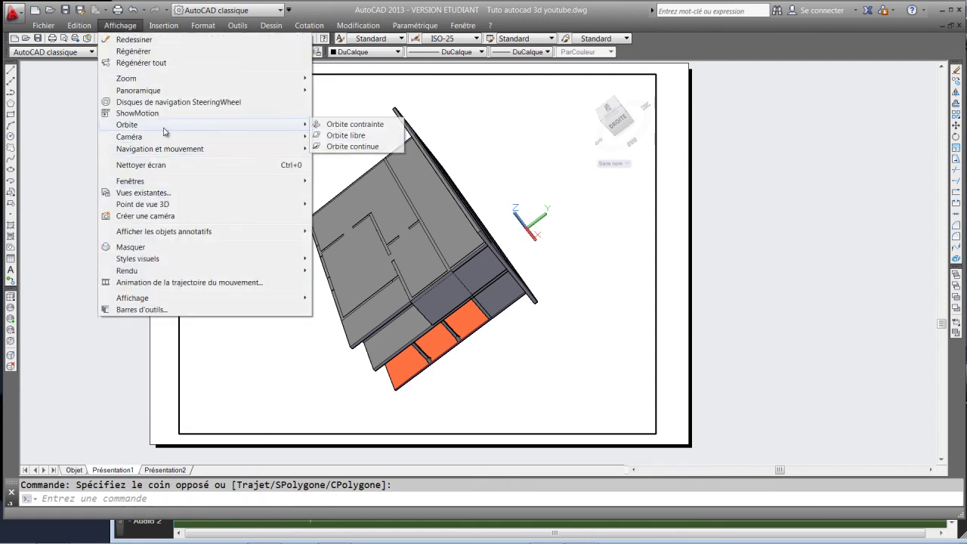
left_click(328, 136)
left_click_drag(408, 223, 441, 261)
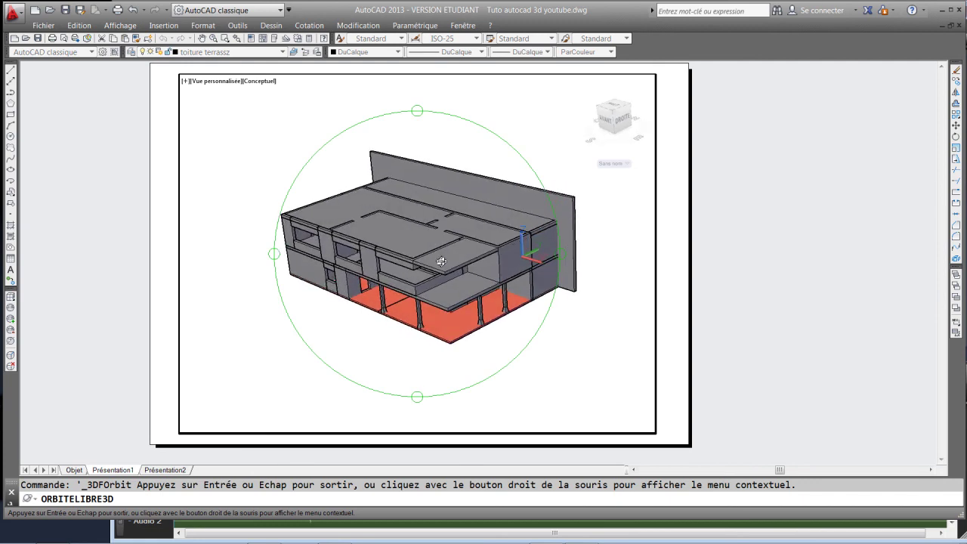